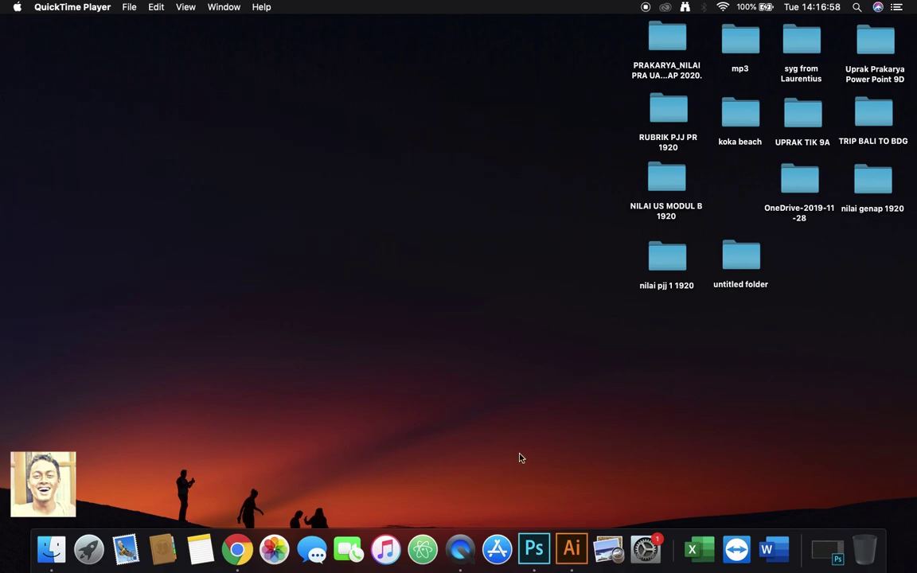
Switch to Photoshop and start a new document based on the Photo preset Landscape, 2 x 3.
click(823, 541)
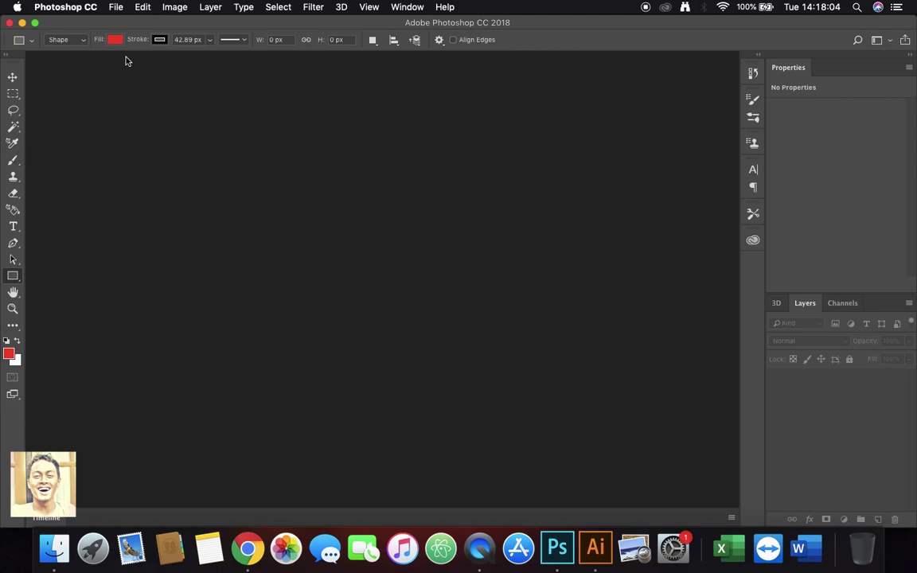
click(116, 7)
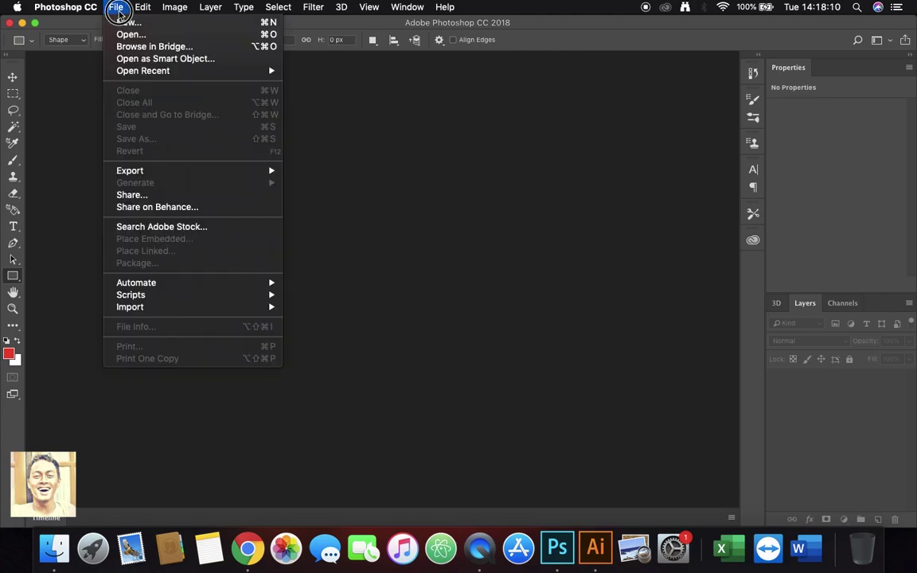
click(131, 23)
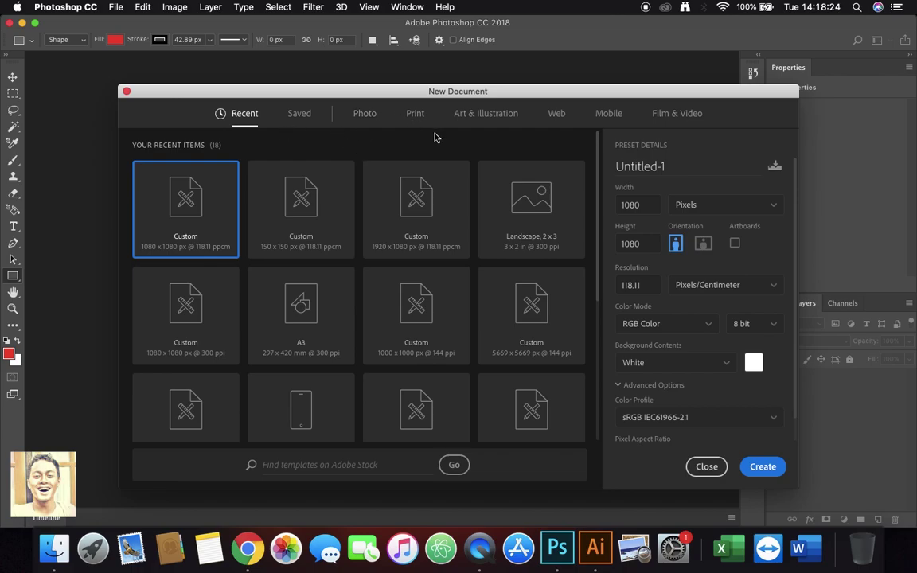
click(368, 117)
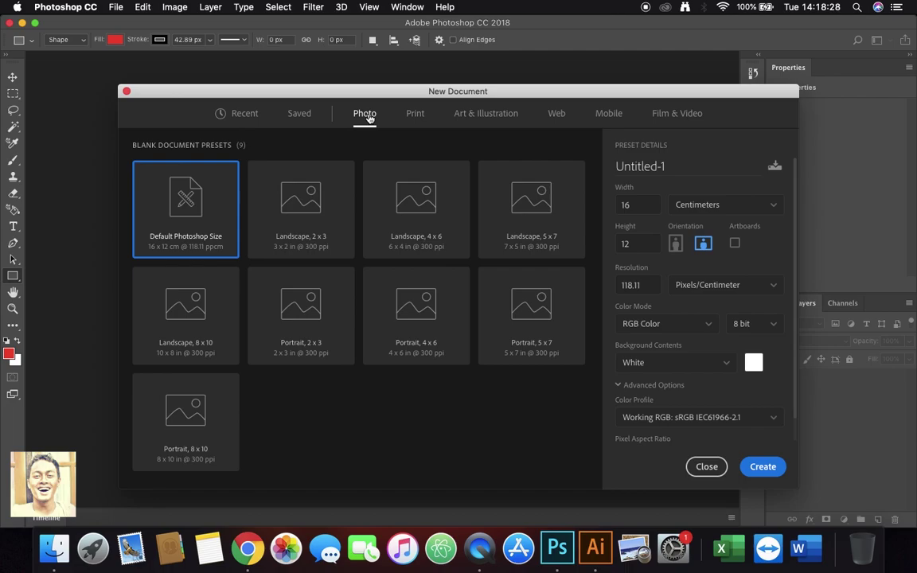
click(305, 117)
click(365, 117)
click(346, 215)
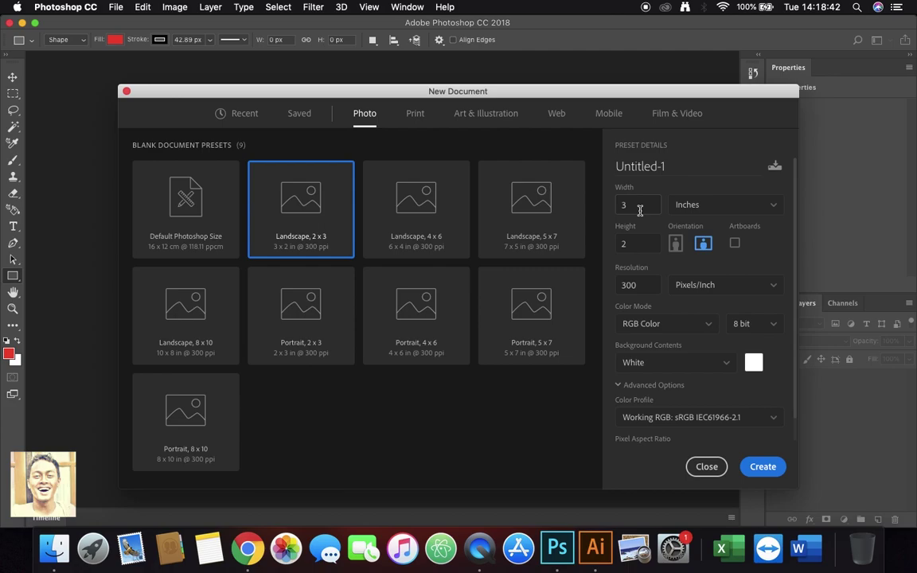
Try to set the new document's width and height to 1080 with inches as the unit.
click(639, 206)
text(1080)
key(Tab)
key(BackSpace)
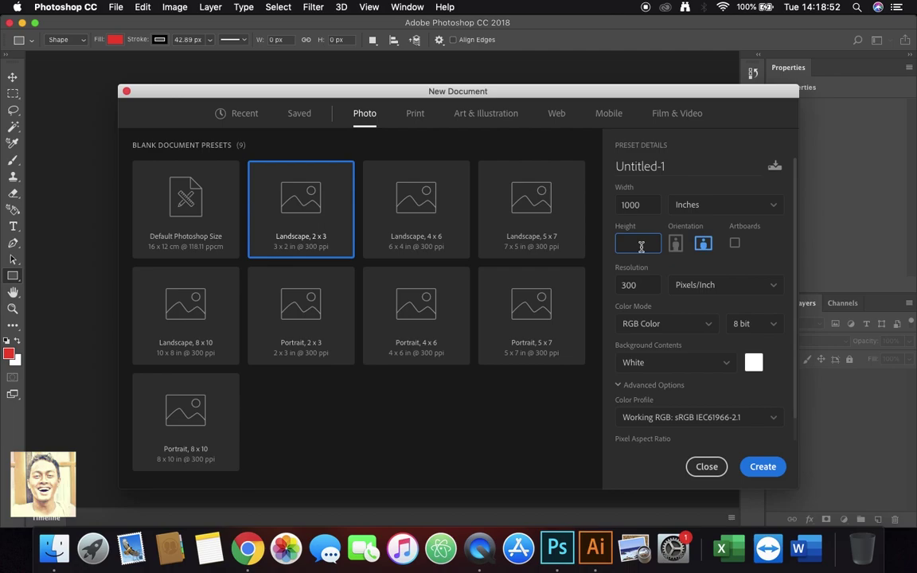
click(635, 204)
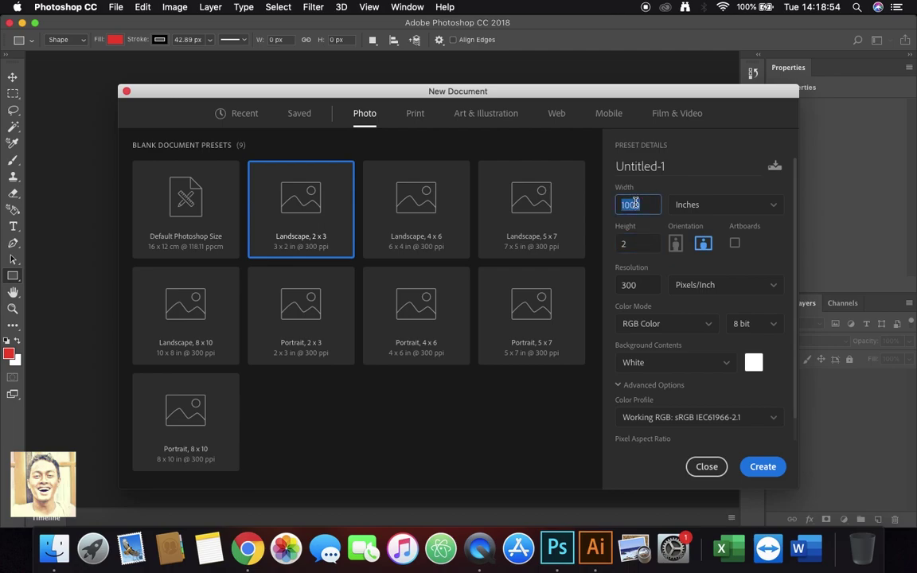
text(1080)
key(BackSpace)
key(BackSpace)
text(80)
click(632, 246)
text(1080)
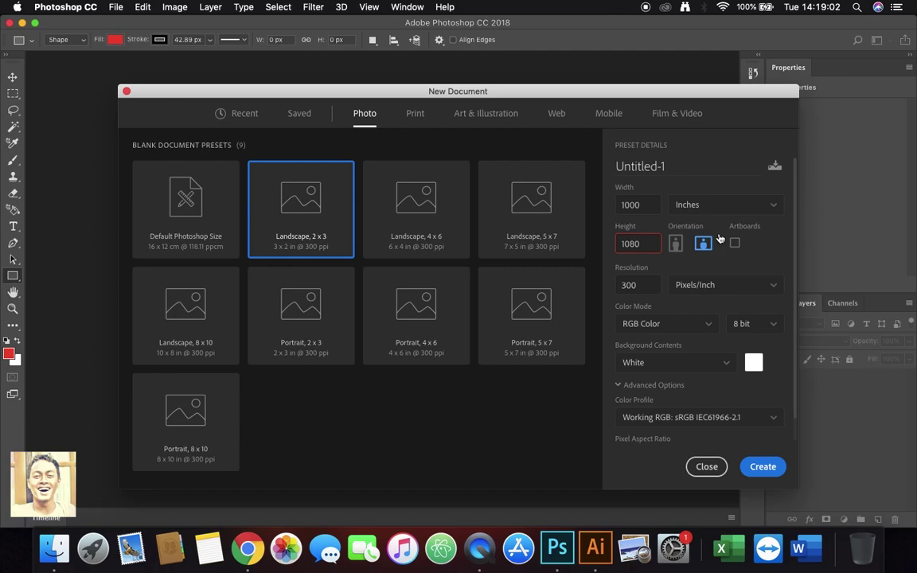
Change the unit to pixels, set width and height to 1080, and create the document.
click(725, 207)
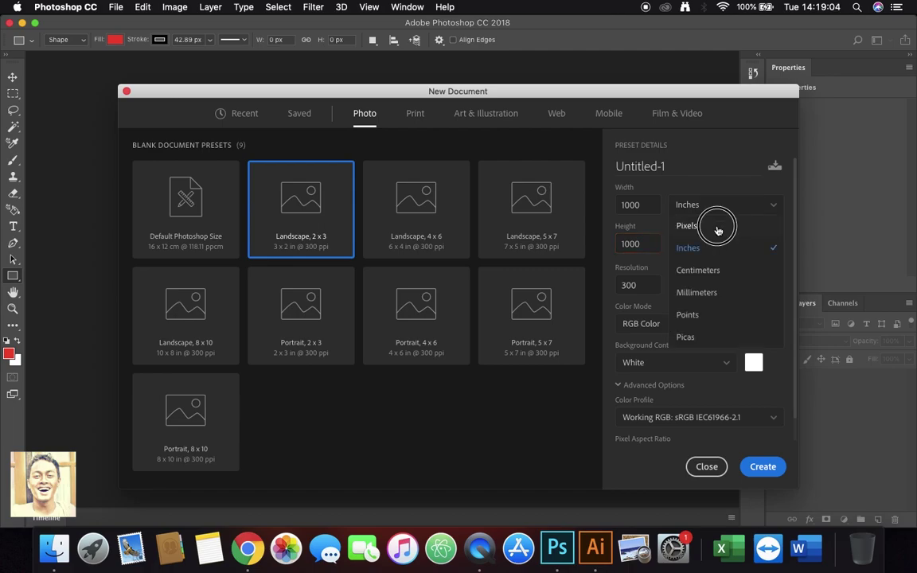
click(717, 230)
drag(659, 204, 621, 204)
text(1080)
click(658, 243)
drag(657, 243, 610, 237)
text(1080)
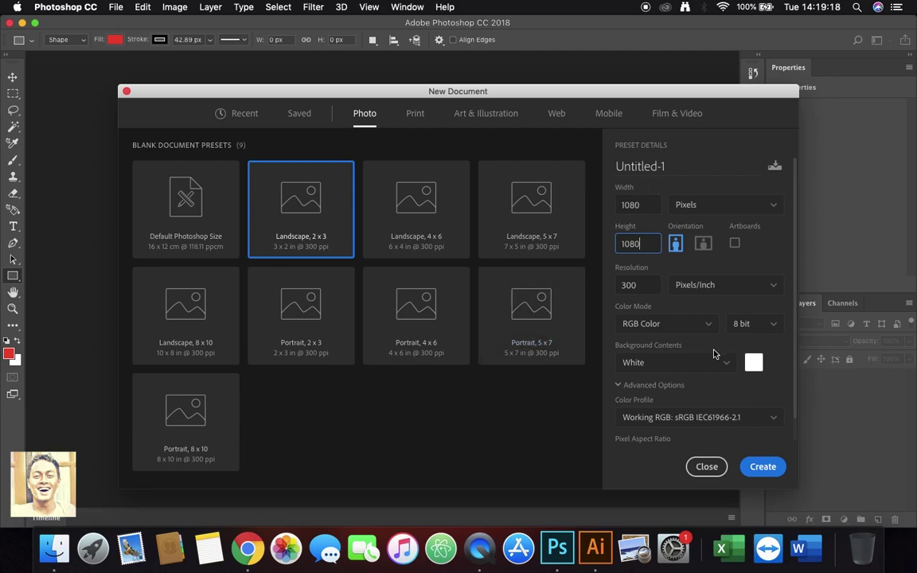
click(771, 474)
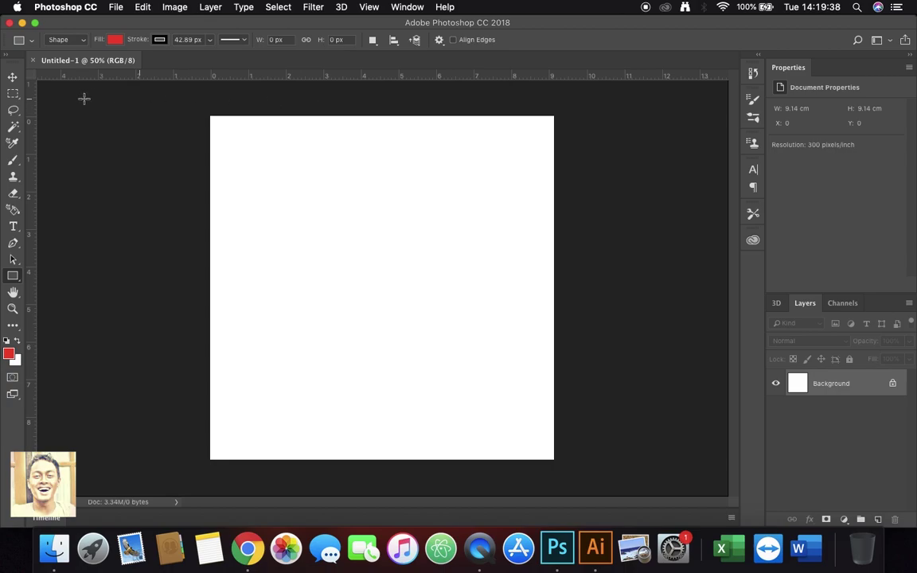
Draw a red rectangle shape of about 494 × 342 px in the canvas's upper-left area and remove its stroke.
click(12, 80)
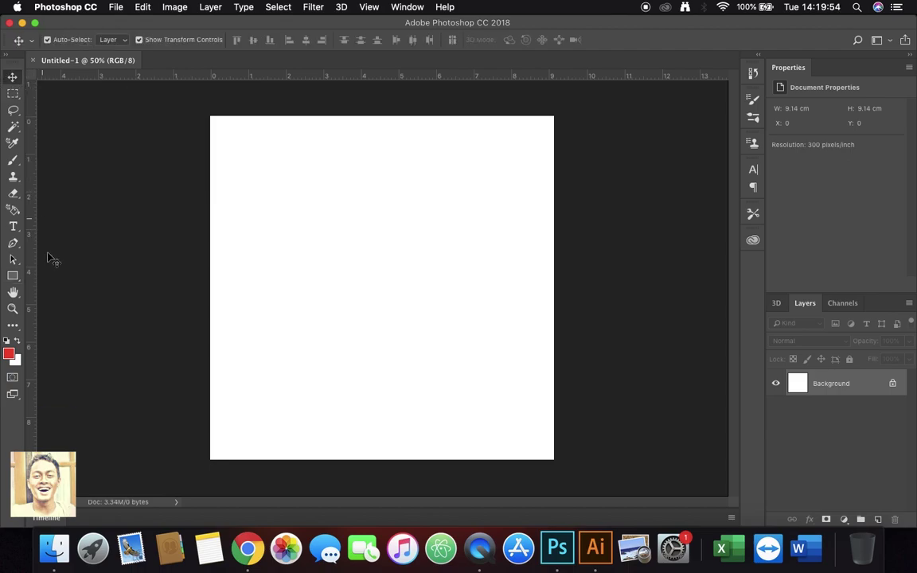
click(14, 277)
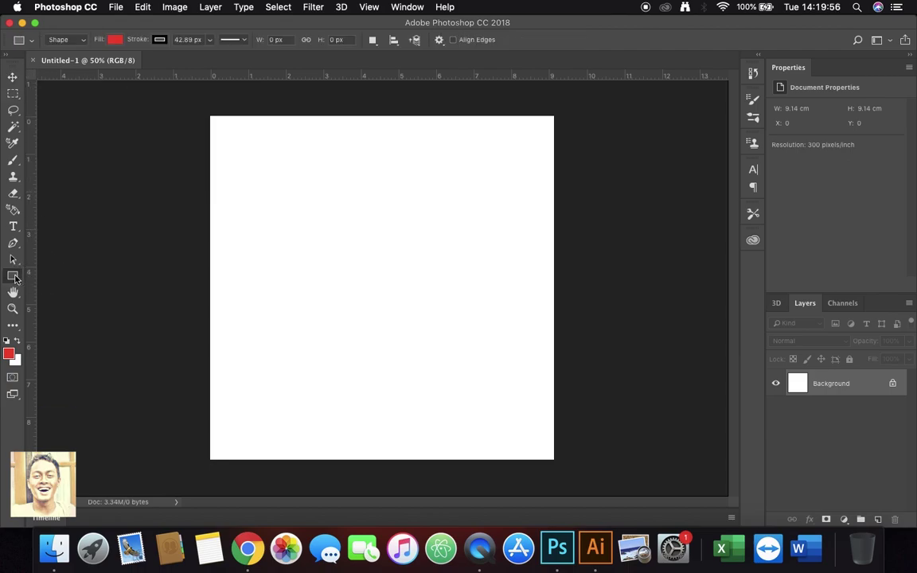
drag(243, 158, 401, 267)
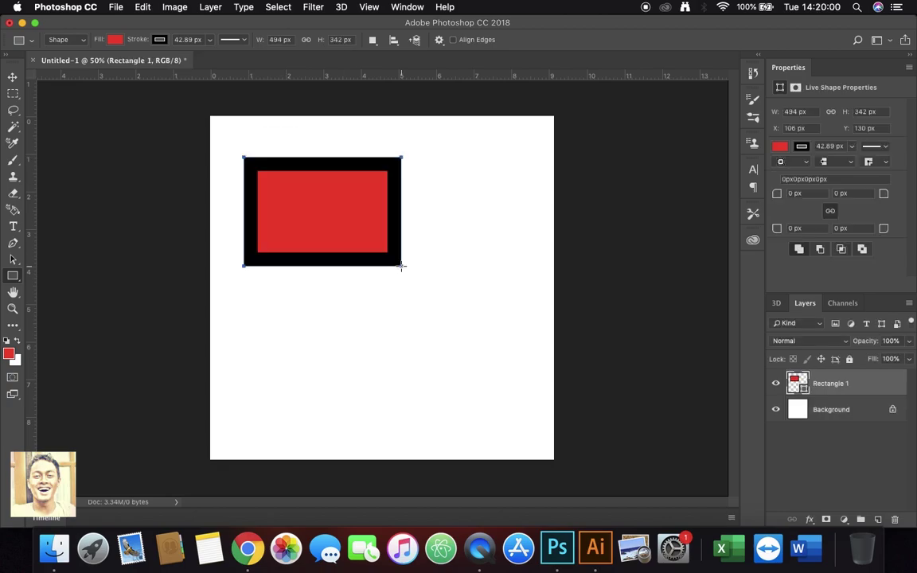
click(159, 39)
click(108, 65)
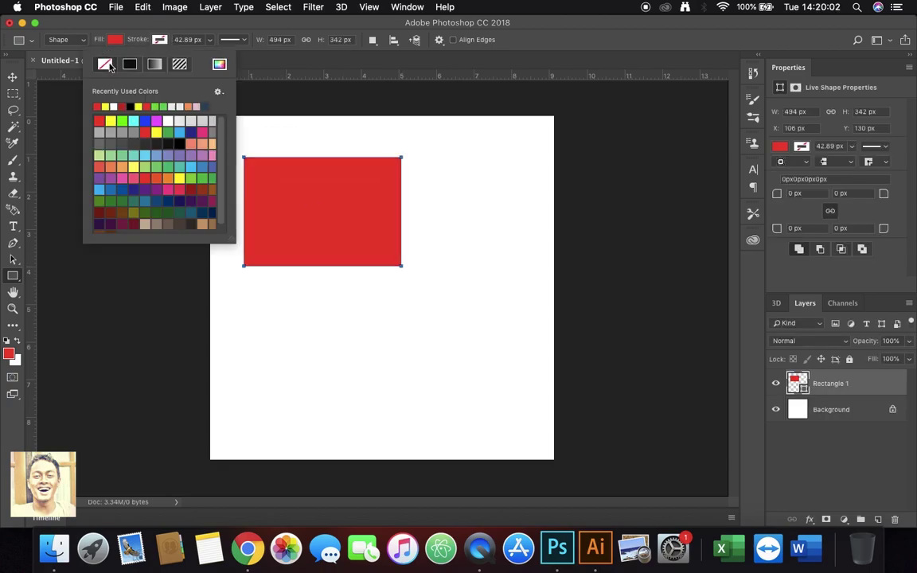
click(264, 94)
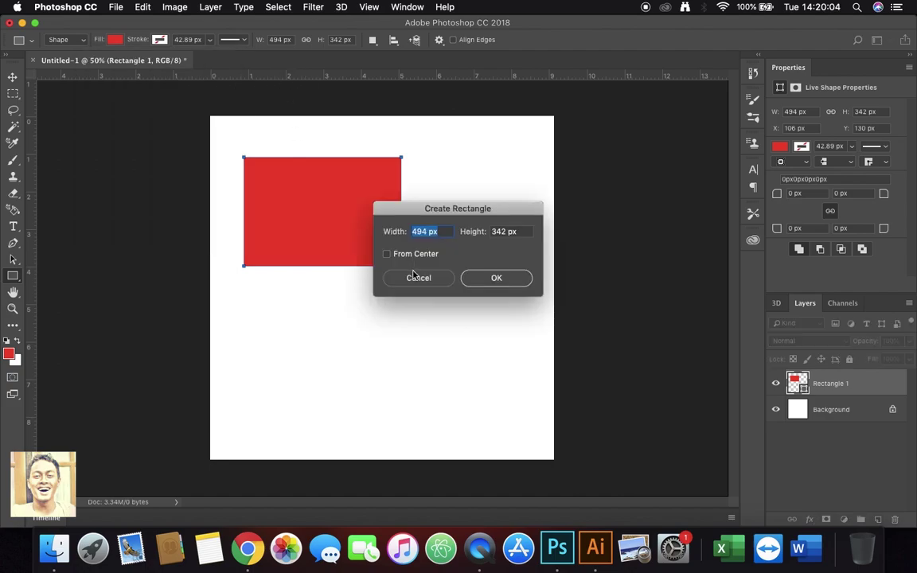
click(476, 280)
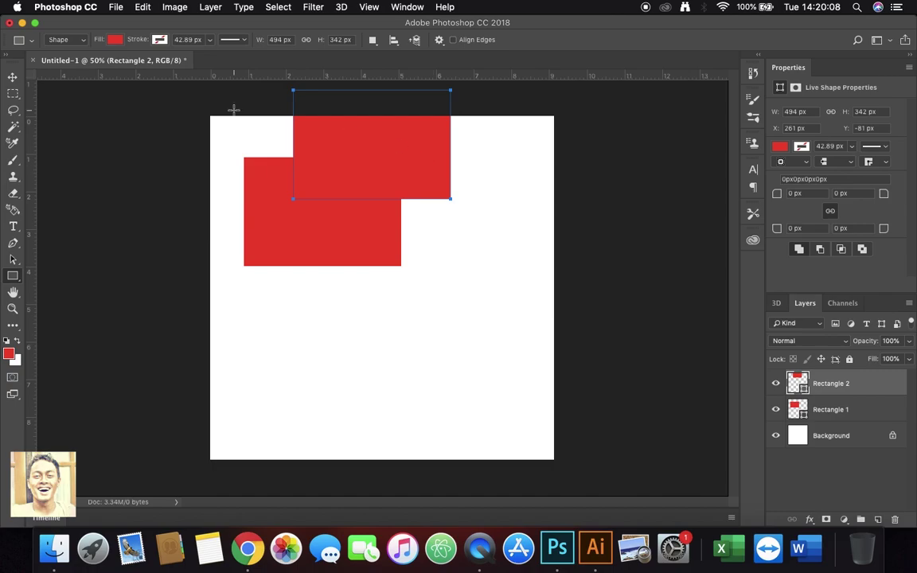
key(super+z)
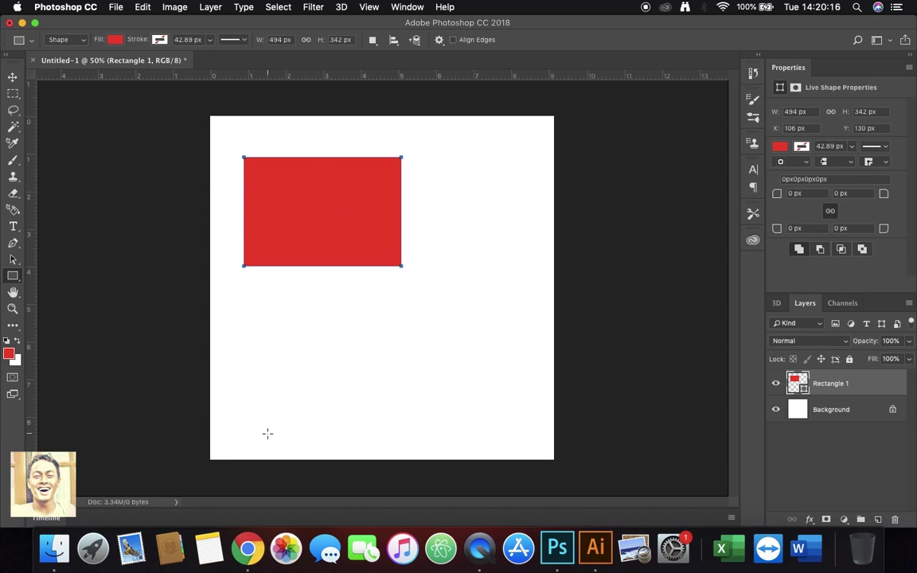
Move the red rectangle down near the canvas's lower edge and back up to about Y 142 px.
click(12, 80)
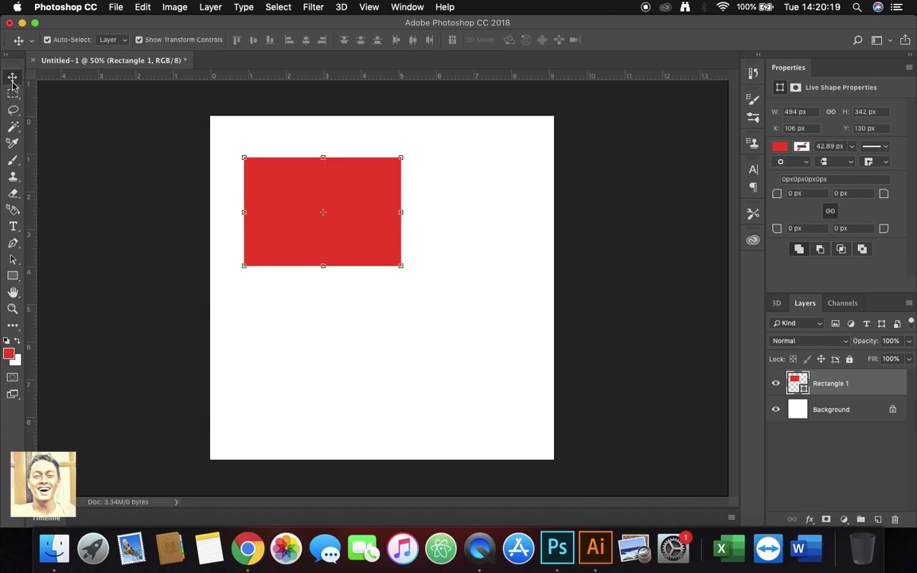
click(326, 184)
click(356, 185)
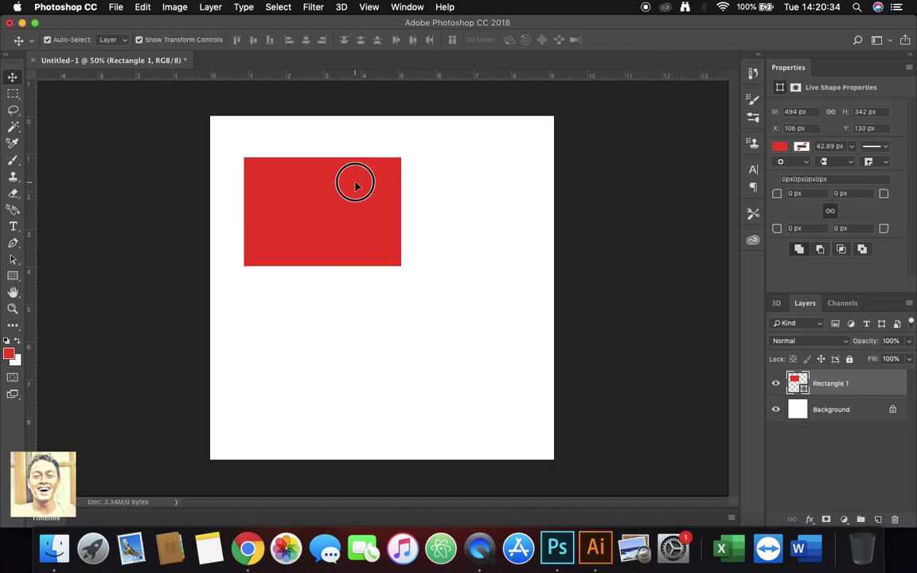
drag(356, 185, 356, 358)
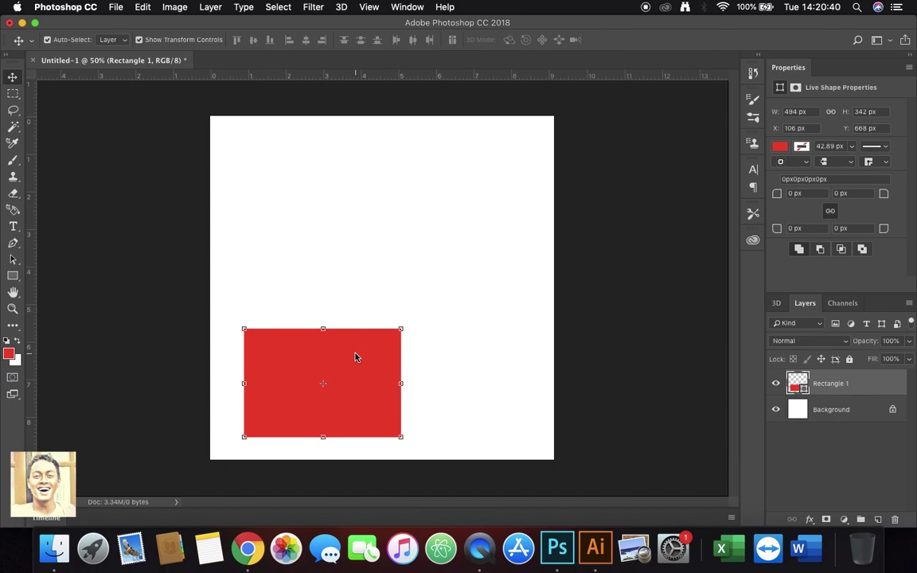
drag(356, 358, 359, 190)
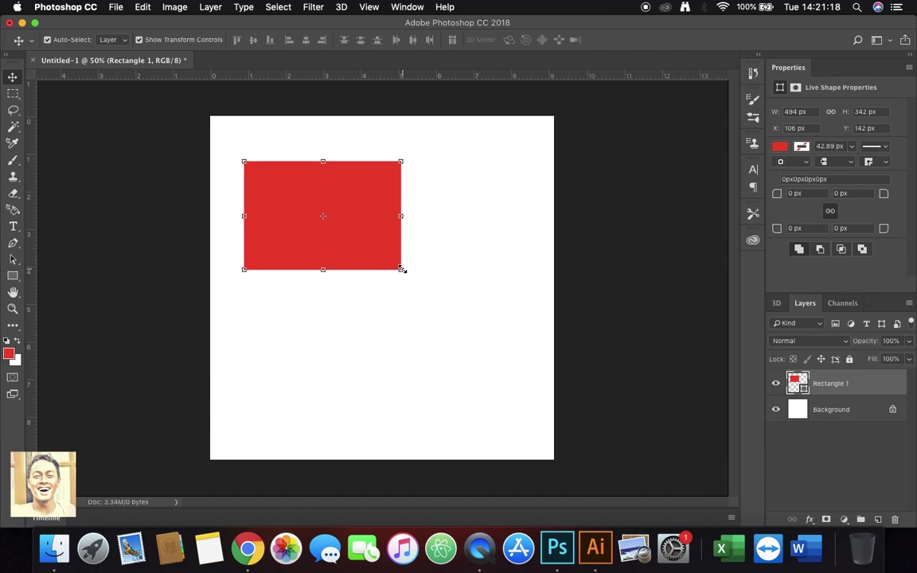
Scale the rectangle from its lower-right corner up to about 885 × 613 px and back down to about 324 × 205 px.
click(402, 269)
drag(401, 269, 526, 357)
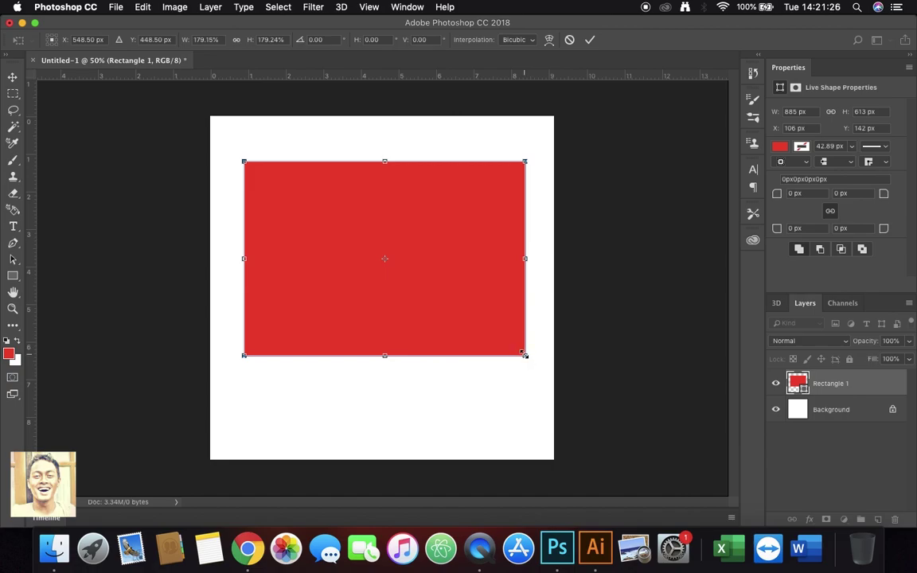
click(524, 355)
drag(524, 354, 347, 227)
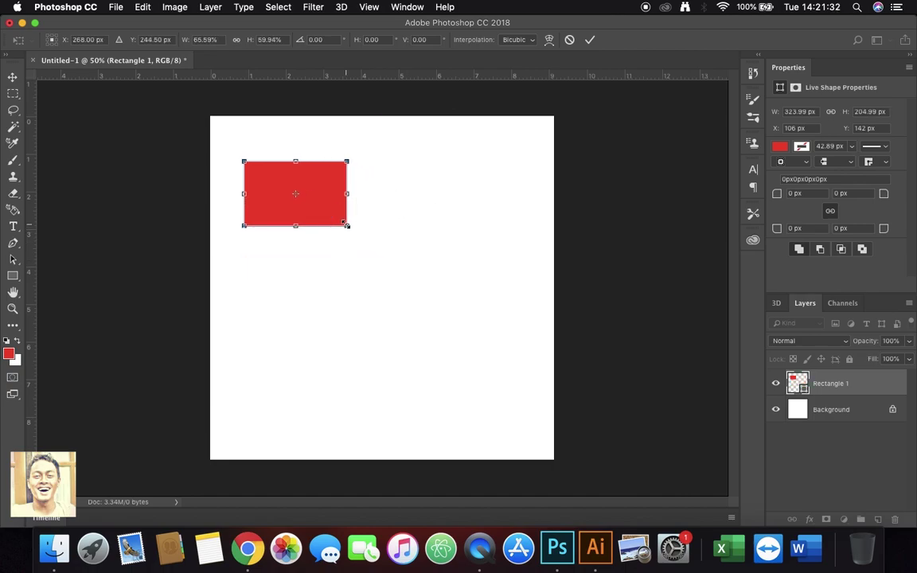
Stretch the rectangle's four sides to about 682 × 526 px, apply the transform, and move it to about X 199, Y 364 px.
drag(296, 226, 296, 299)
drag(347, 231, 443, 231)
drag(343, 162, 343, 132)
drag(243, 214, 226, 214)
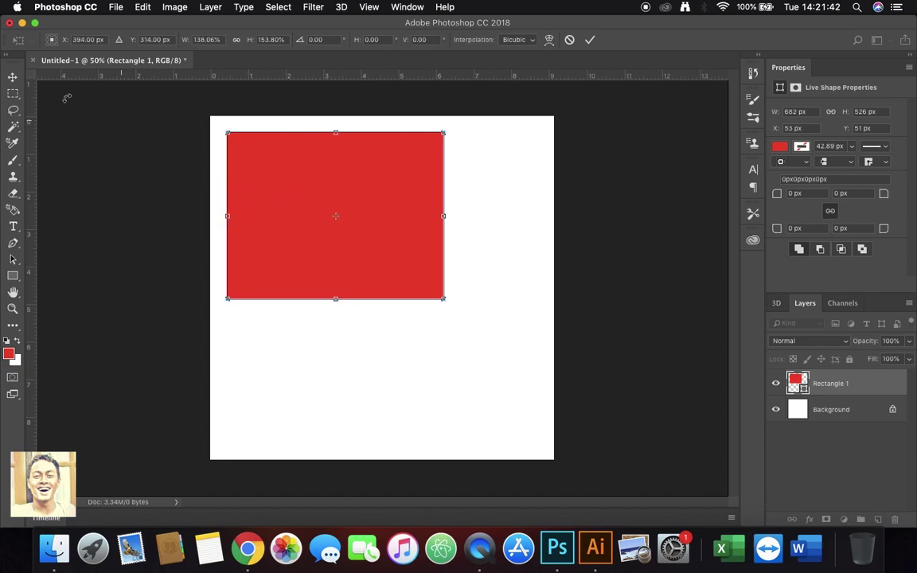
click(12, 76)
click(554, 195)
drag(339, 213, 401, 285)
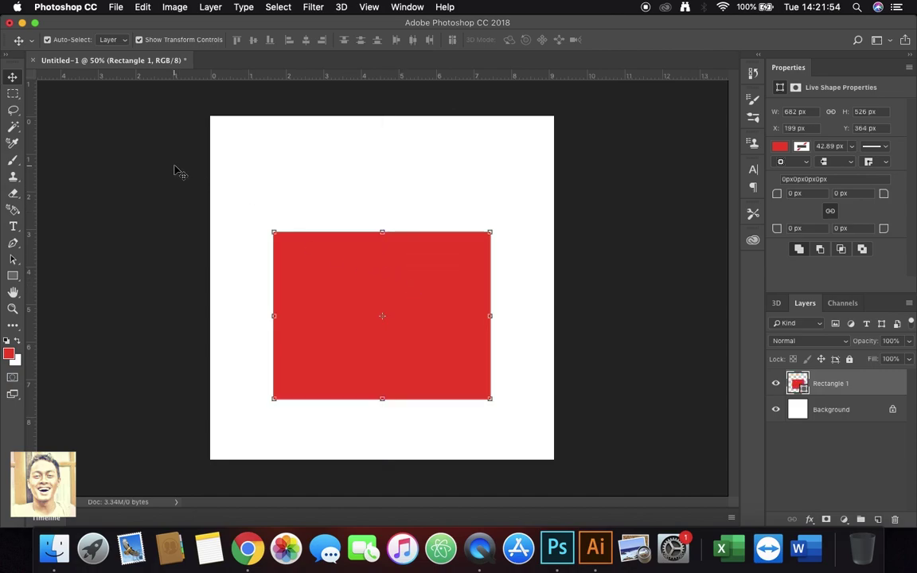
Convert the Rectangle 1 layer to a smart object.
click(13, 94)
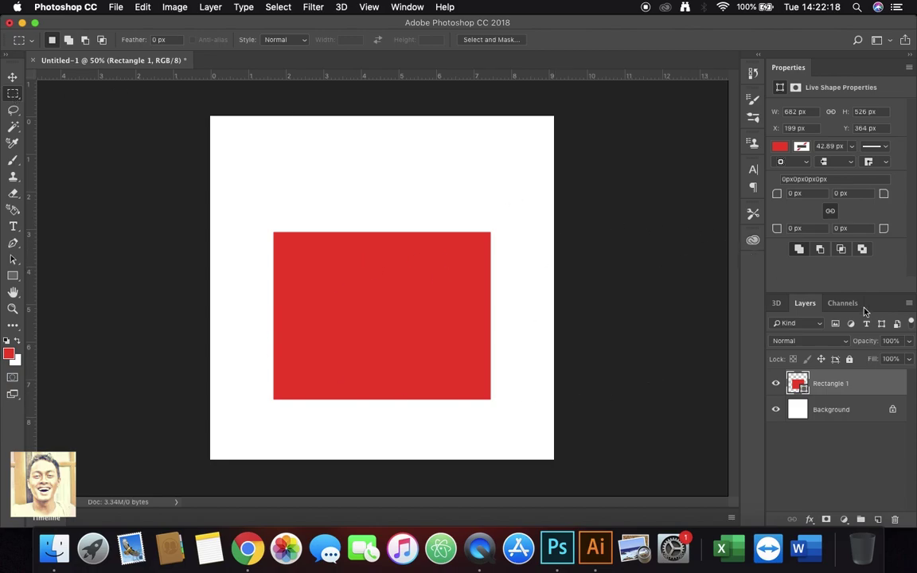
right_click(823, 379)
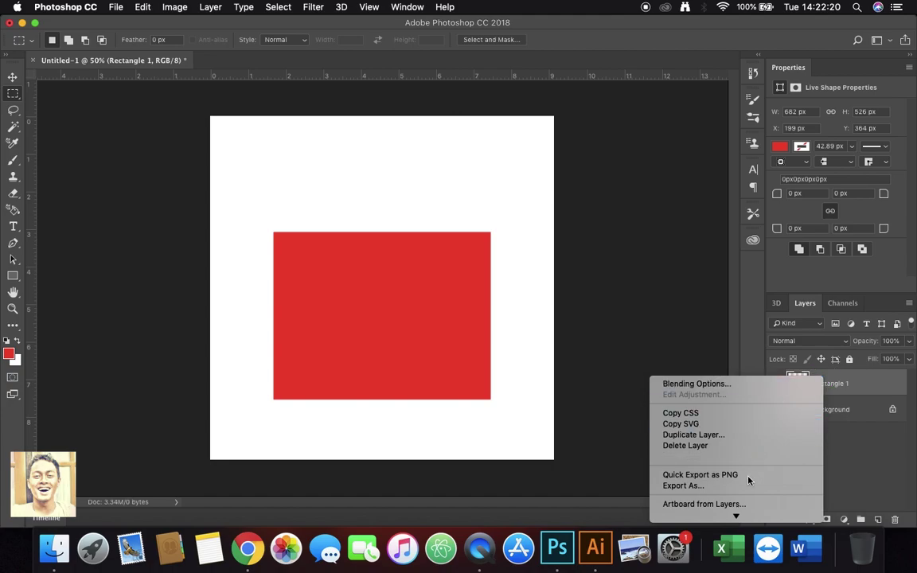
mouse_move(734, 514)
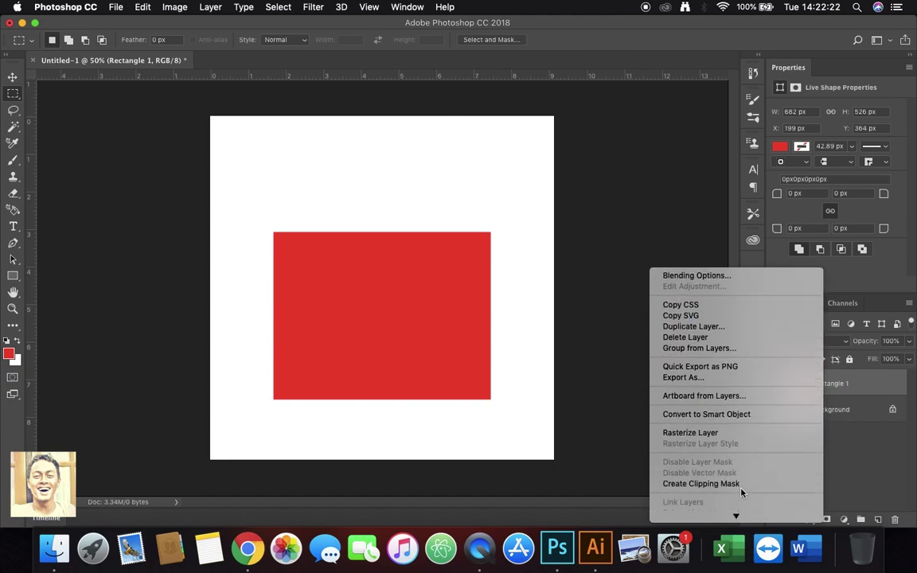
click(744, 418)
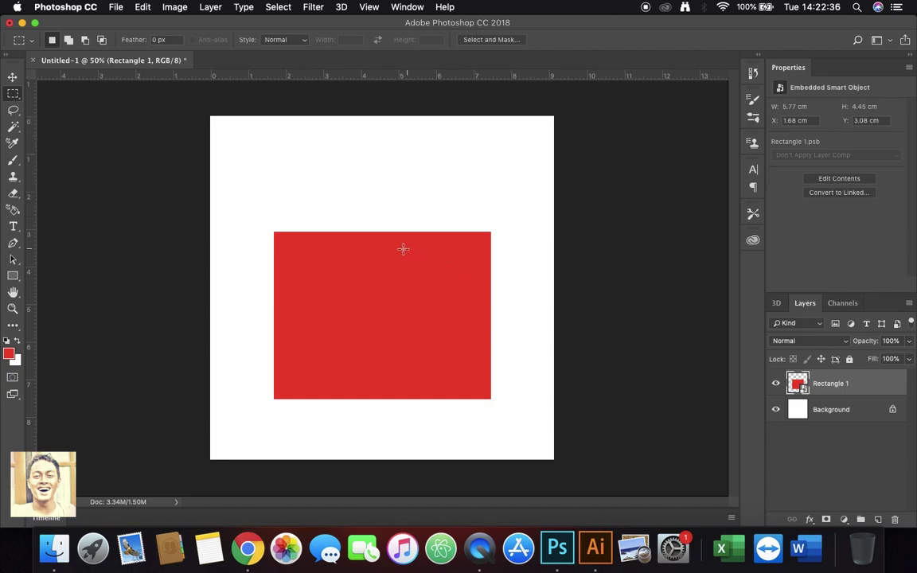
Marquee-select an area of about 3.11 × 2.35 cm inside the red rectangle, copy it to a new layer, and activate the Move tool.
click(341, 266)
drag(341, 266, 456, 353)
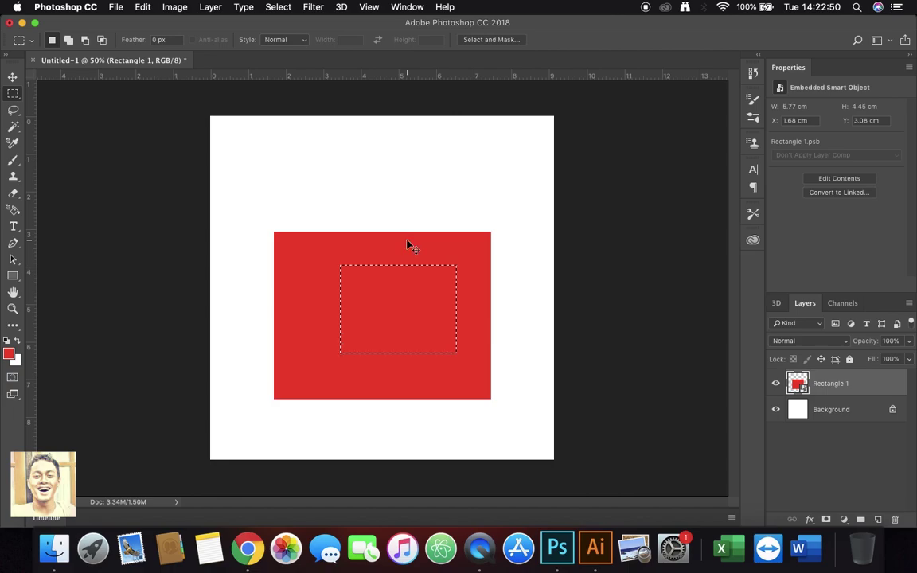
key(super+j)
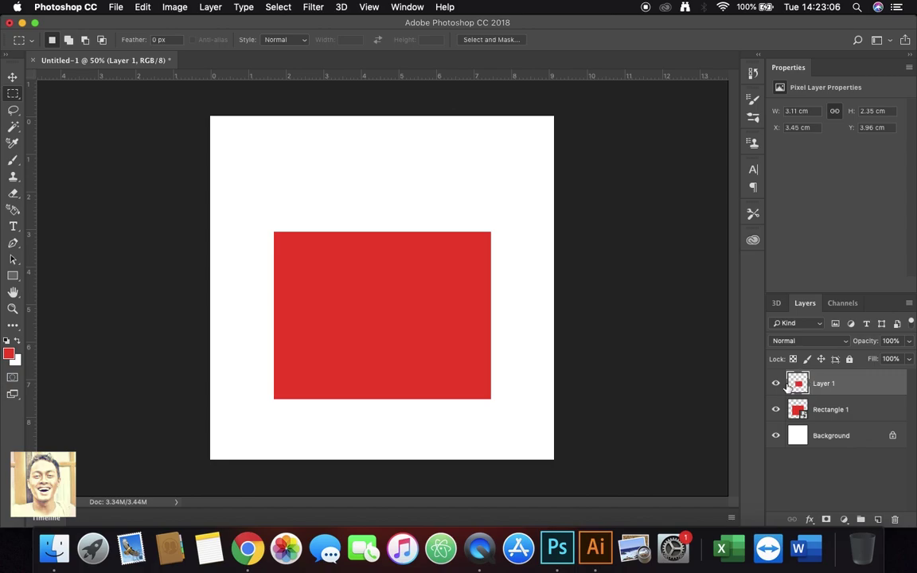
key(super+z)
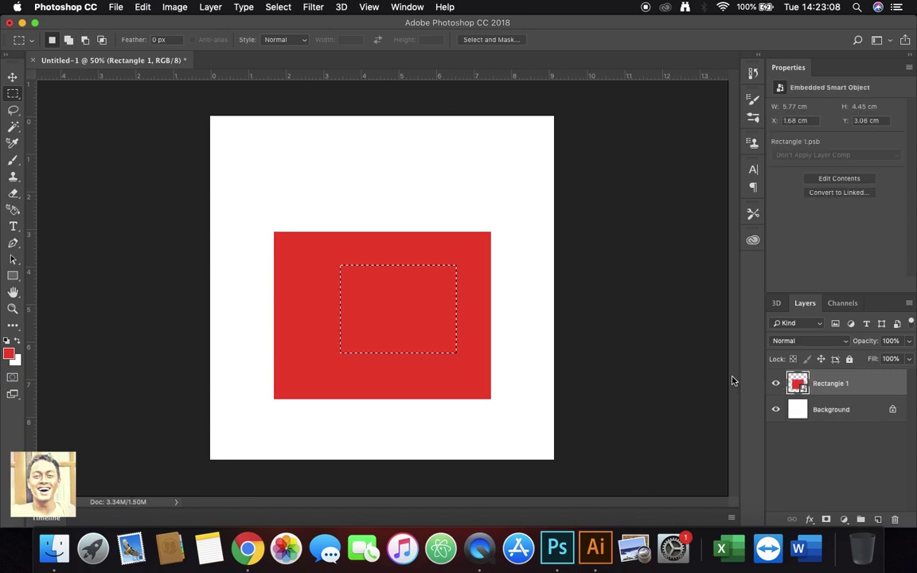
key(super+z)
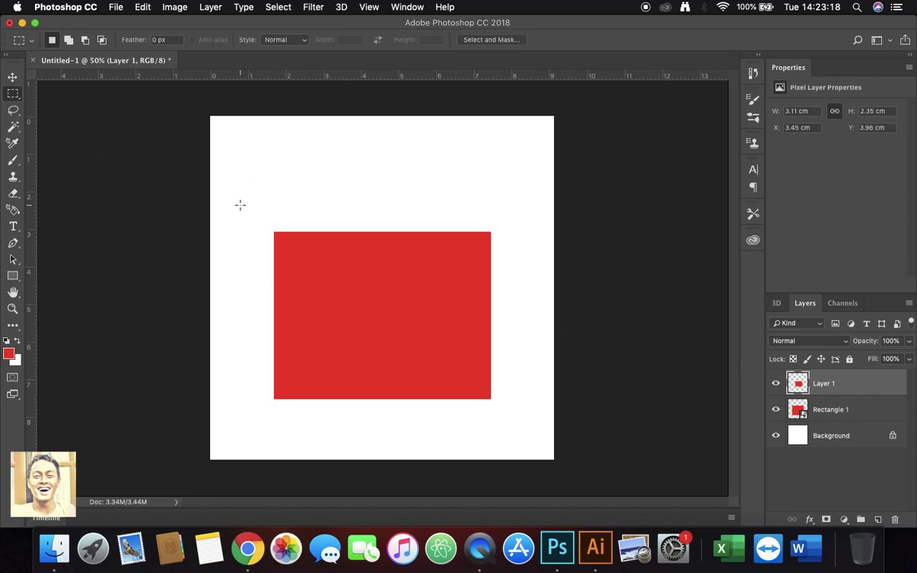
click(13, 78)
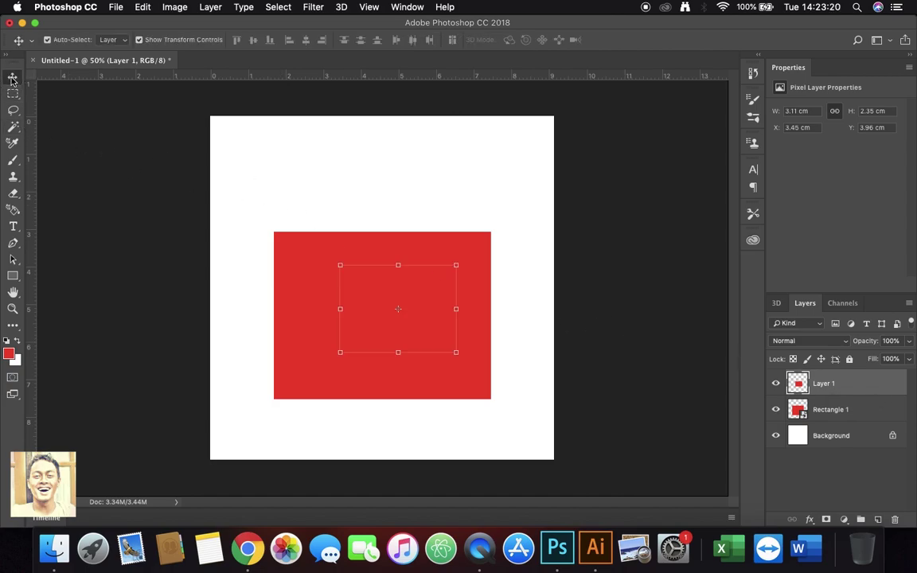
Move the copied piece on Layer 1 out above the large rectangle to about X 4.35 cm, Y 0.47 cm.
drag(430, 309, 425, 171)
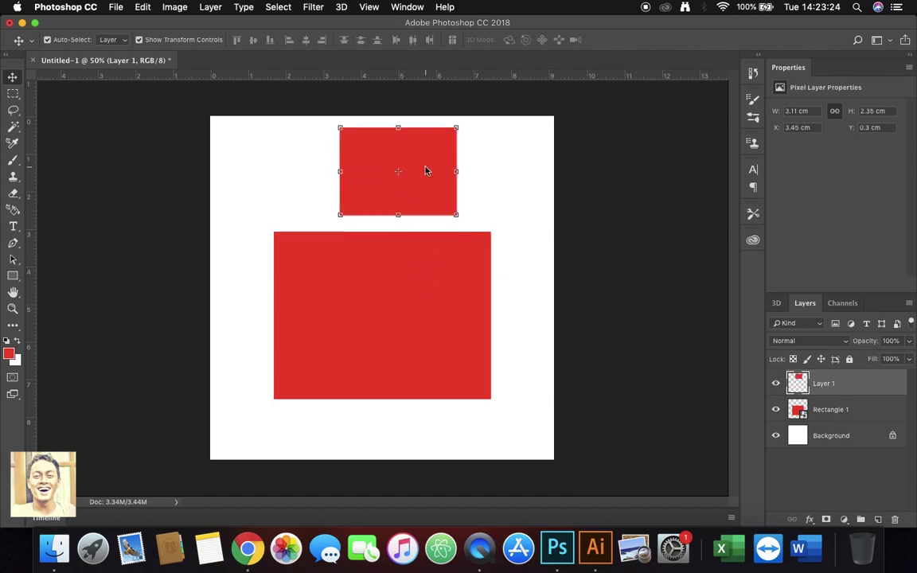
click(512, 184)
click(428, 177)
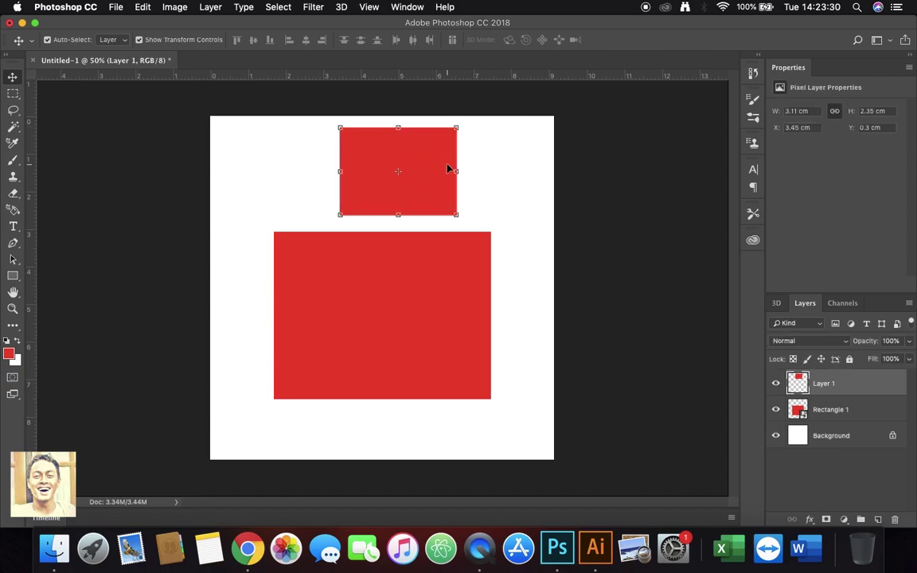
drag(421, 160, 355, 158)
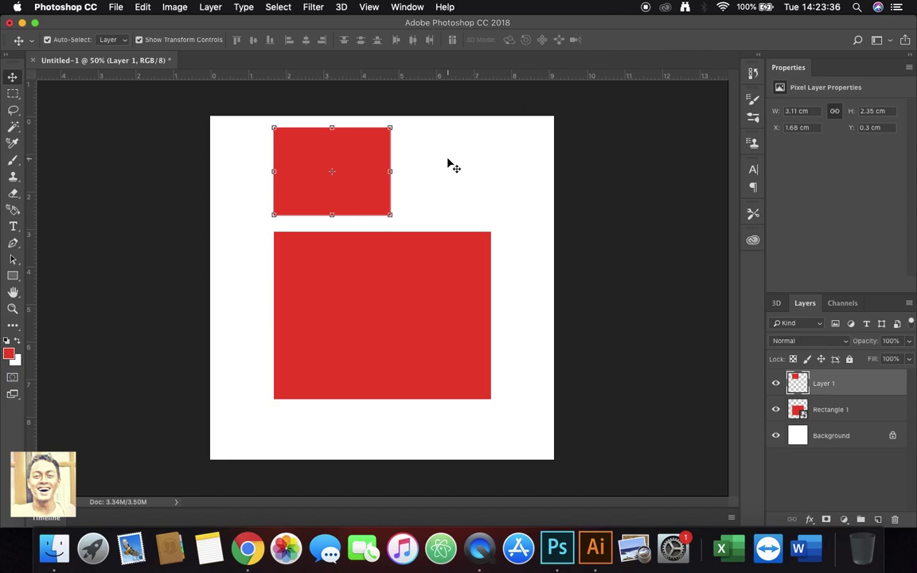
drag(358, 154, 459, 163)
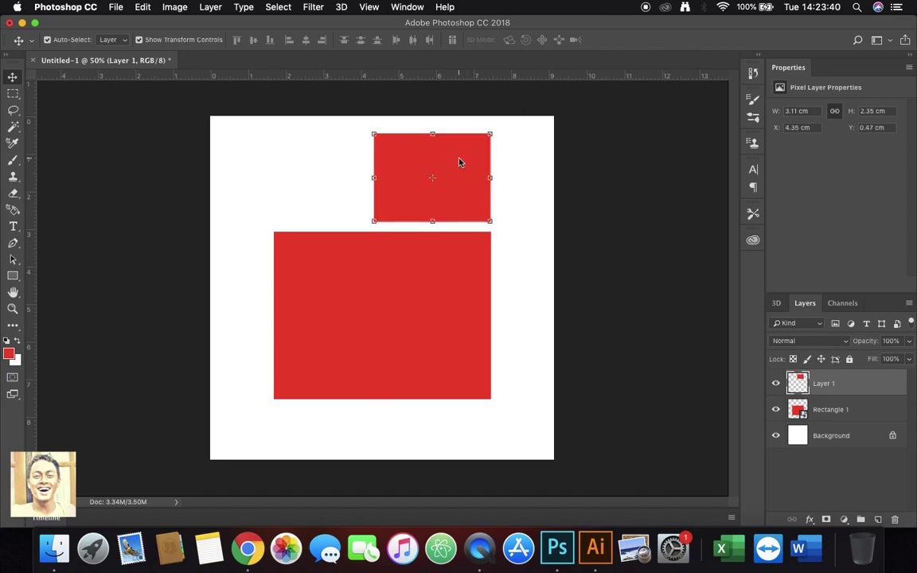
Scale the Rectangle 1 smart object from its lower-right corner to about 2.75 × 2.12 cm and apply the transform.
click(863, 407)
click(860, 383)
click(844, 410)
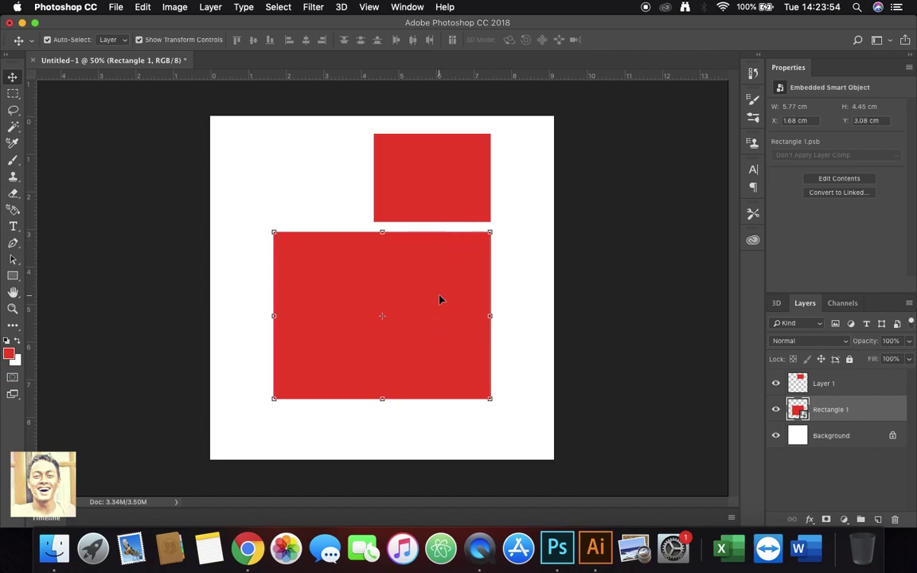
click(490, 398)
drag(490, 398, 378, 311)
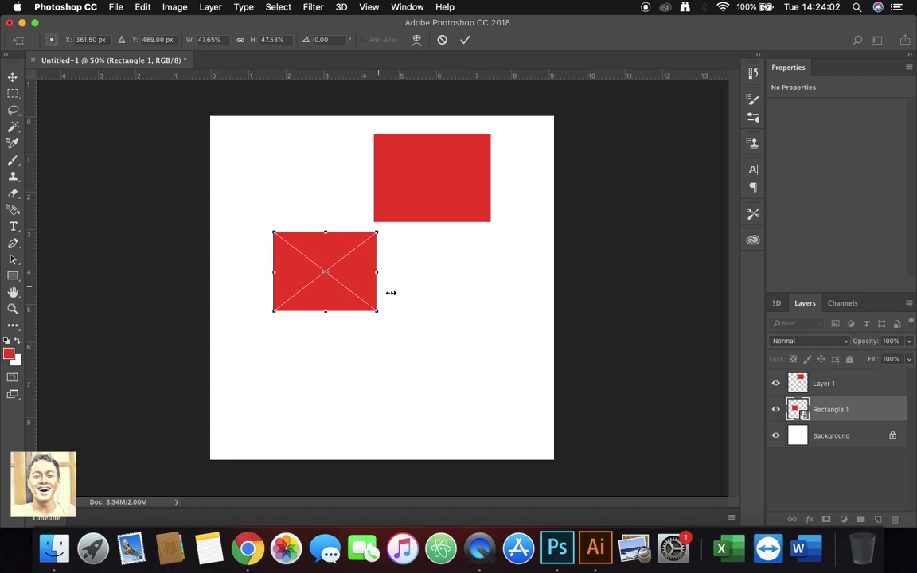
click(395, 148)
click(12, 78)
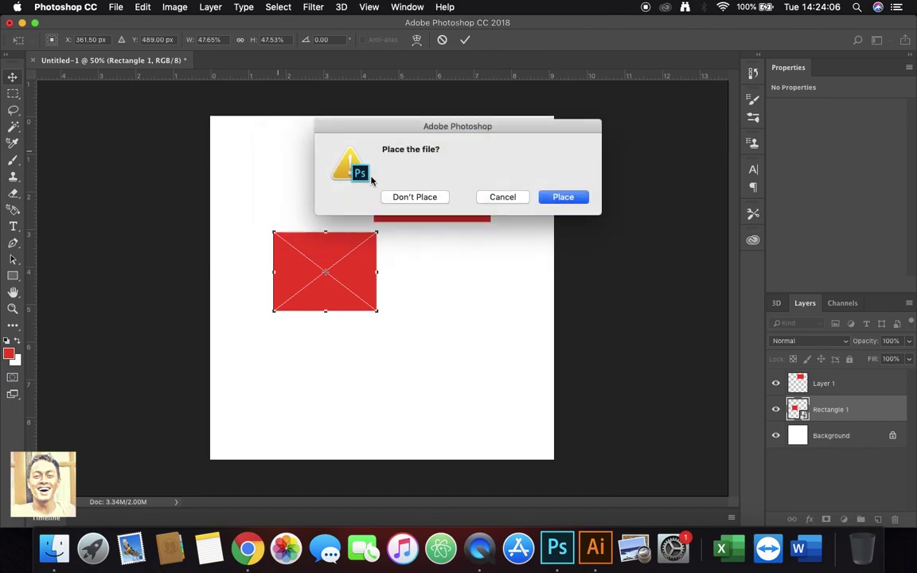
click(565, 197)
Duplicate the upper rectangle on Layer 1 to a new layer.
click(438, 179)
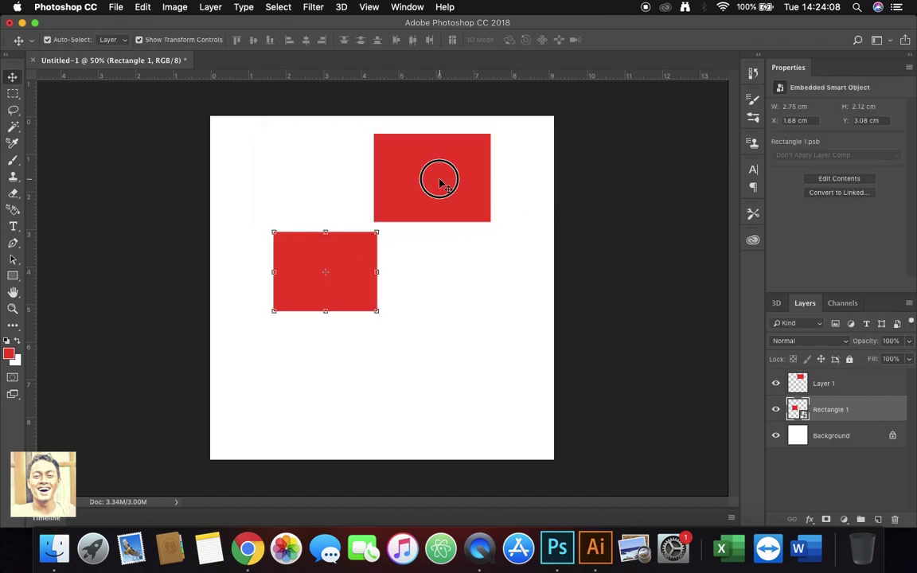
key(super+j)
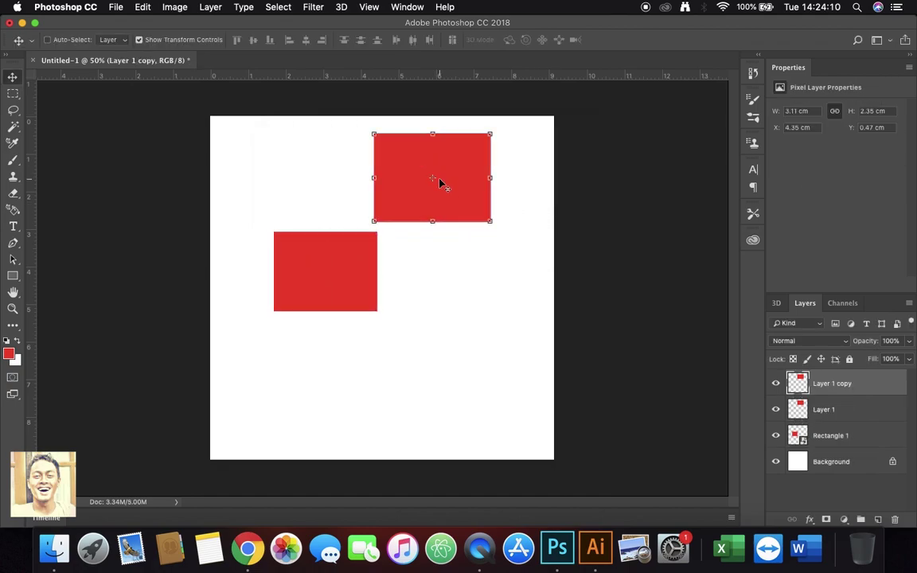
Try moving the duplicate down beside the smaller rectangle, and undo the move.
drag(466, 199, 491, 279)
click(480, 410)
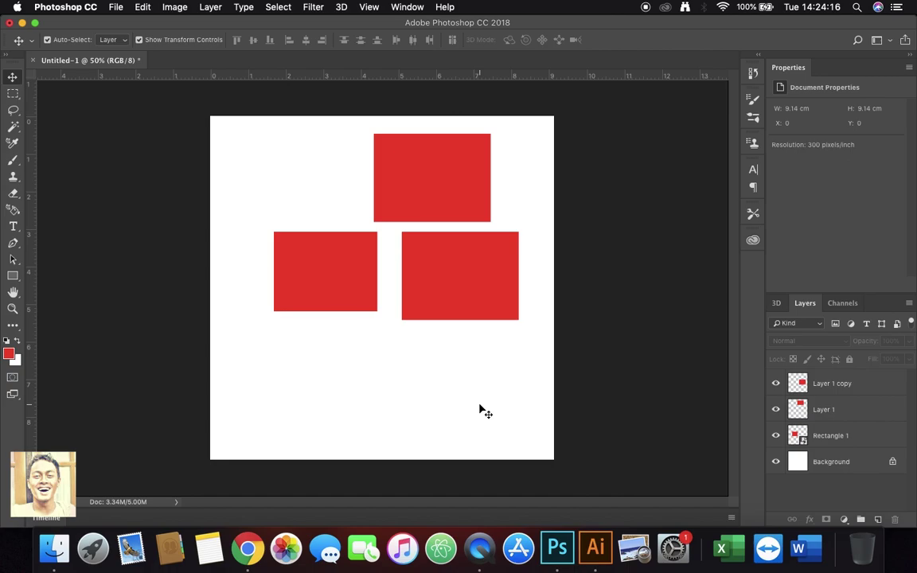
click(470, 292)
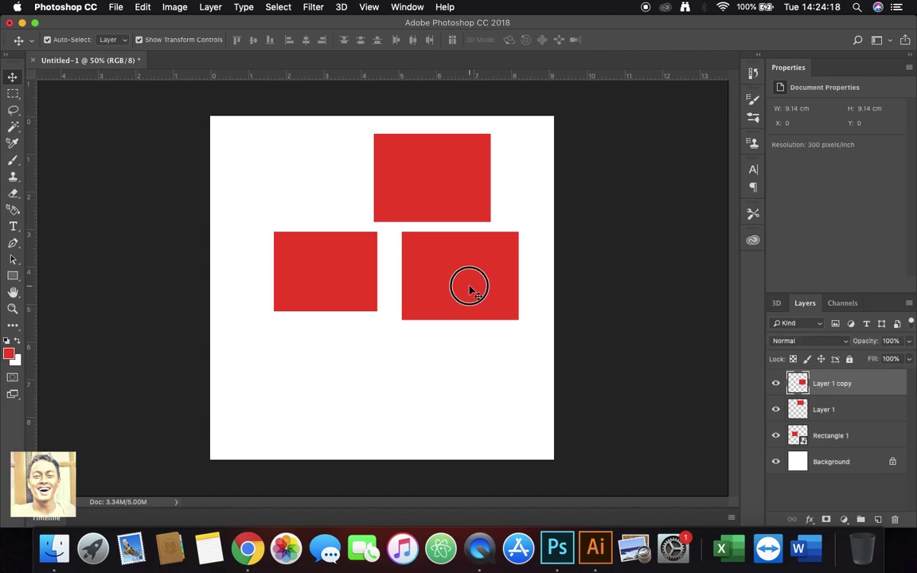
key(super+z)
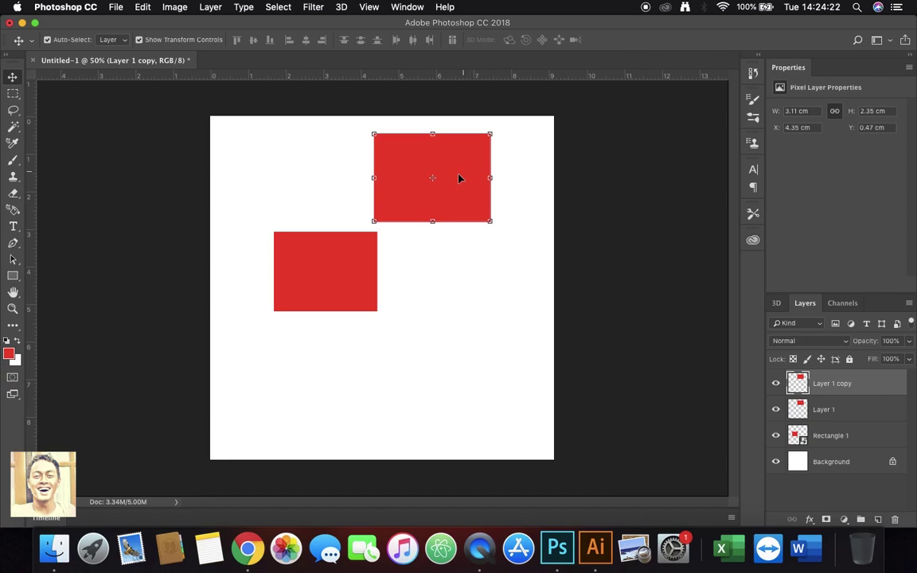
Duplicate the Layer 1 copy layer and move the new copy down to about X 5.28 cm, Y 4.89 cm.
click(416, 265)
click(456, 179)
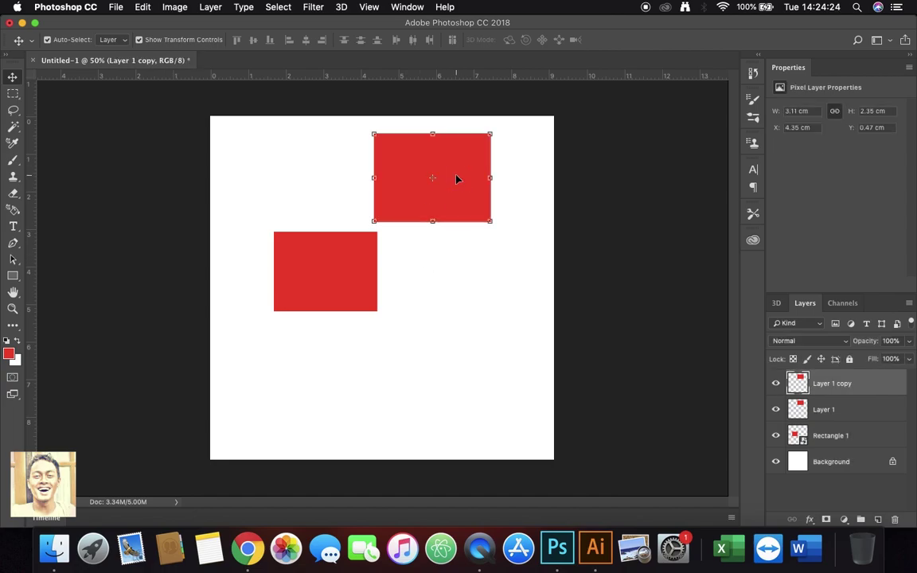
key(super+j)
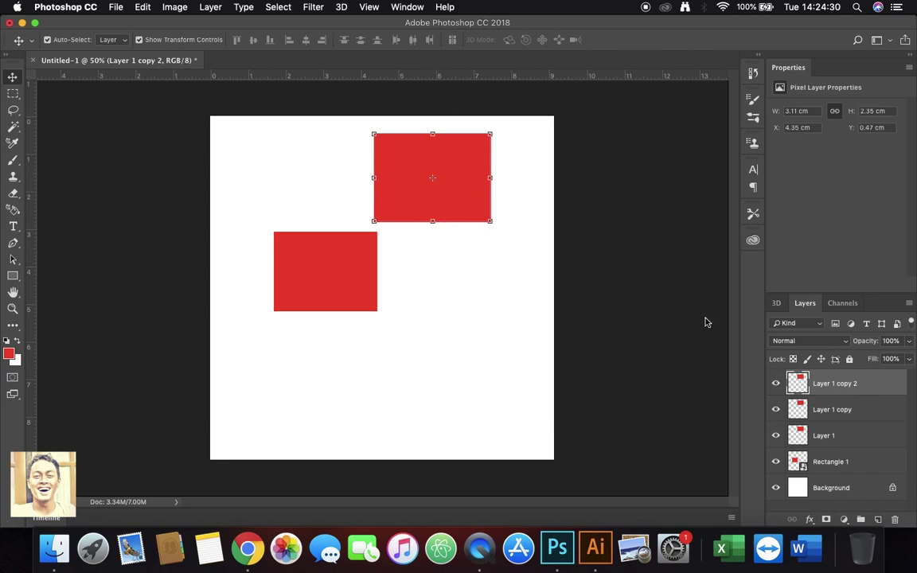
click(468, 199)
drag(468, 199, 495, 302)
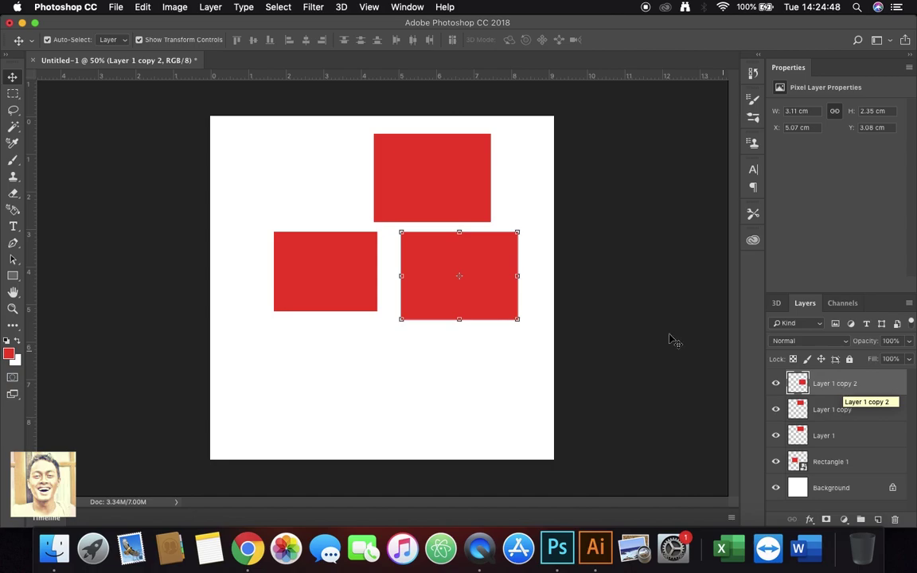
drag(508, 300, 515, 369)
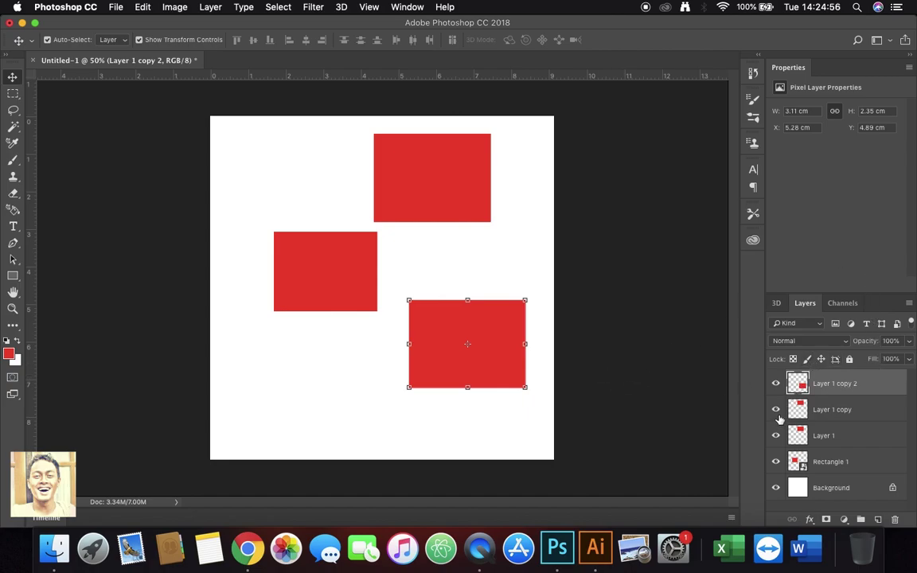
Rename the Layer 1 copy 2 layer as persegi 1 and the Layer 1 copy layer as persegi 2.
double_click(841, 383)
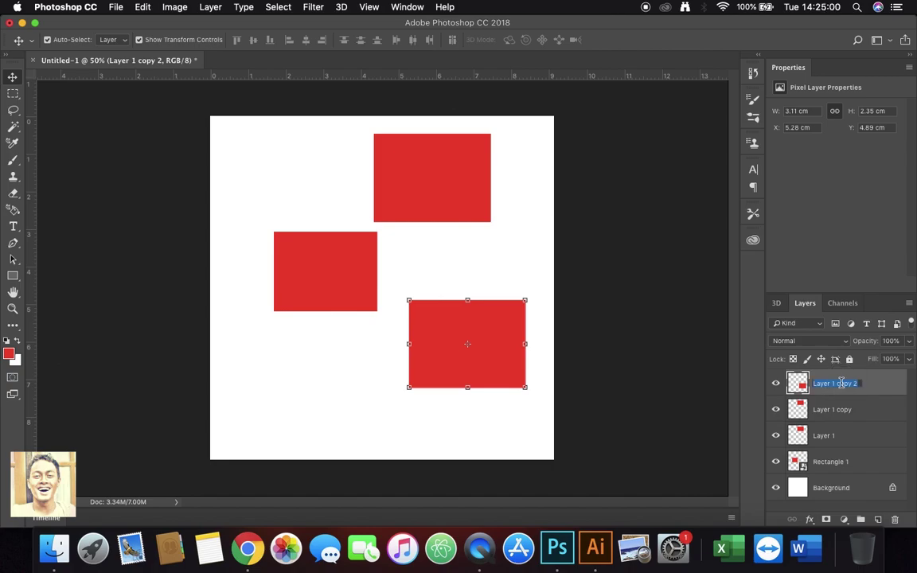
text(persegi 1)
key(Return)
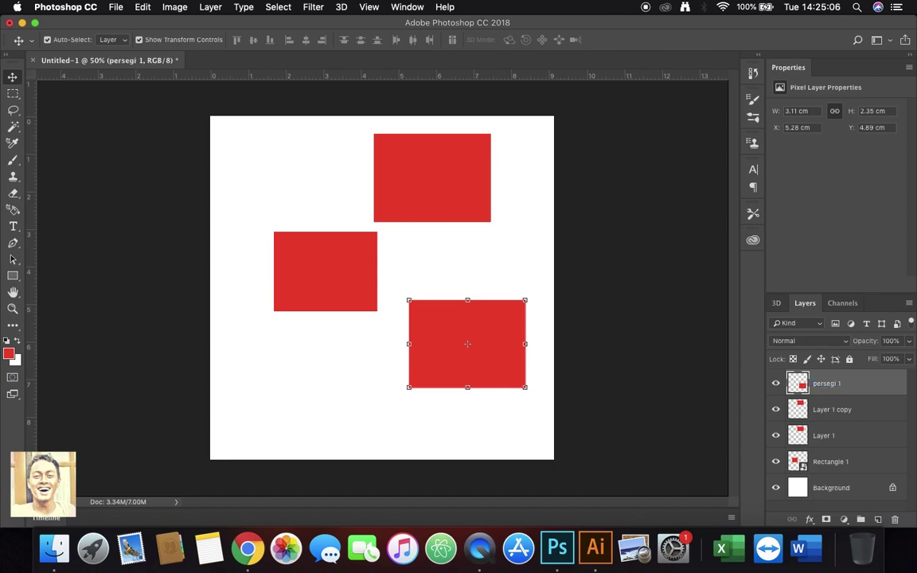
double_click(842, 410)
text(persegi 2)
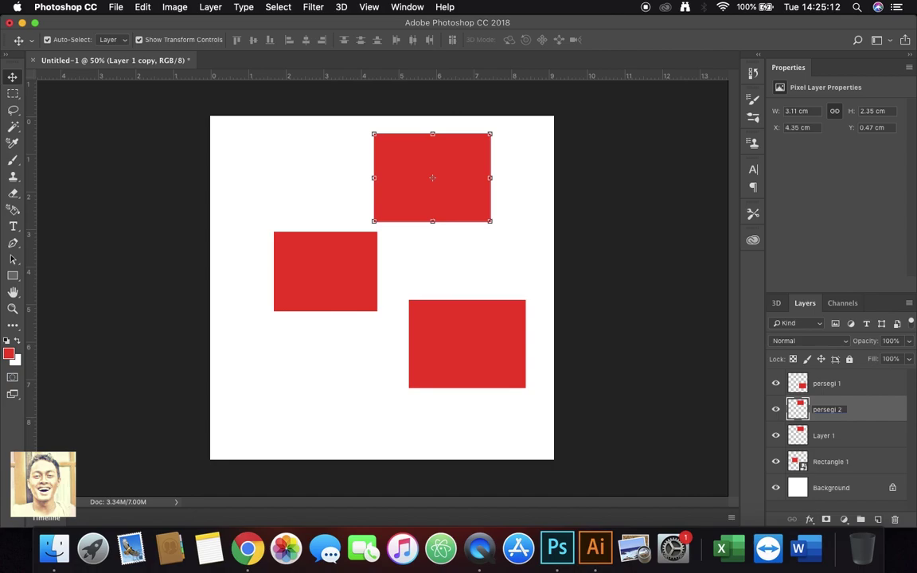
key(Return)
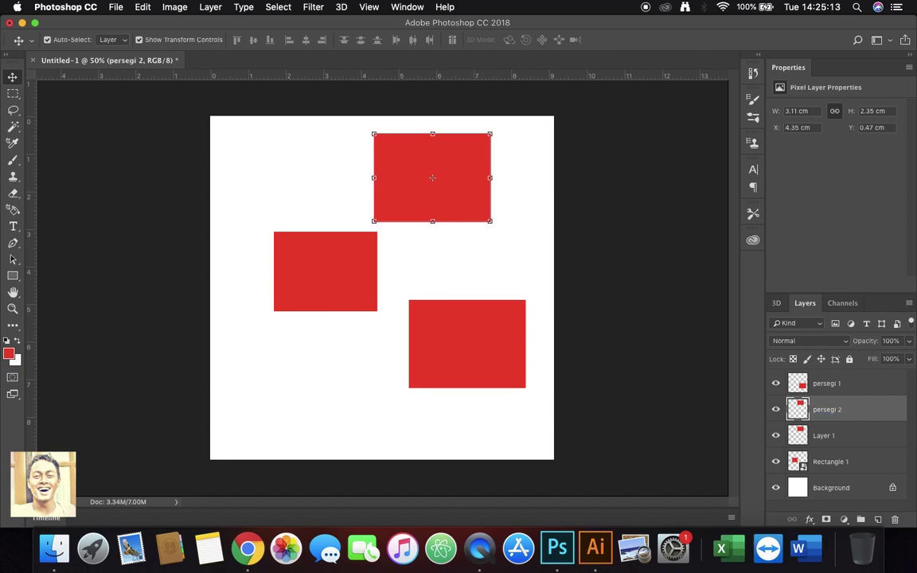
Delete all layers from persegi 1 through Rectangle 1, keeping only the Background.
click(852, 438)
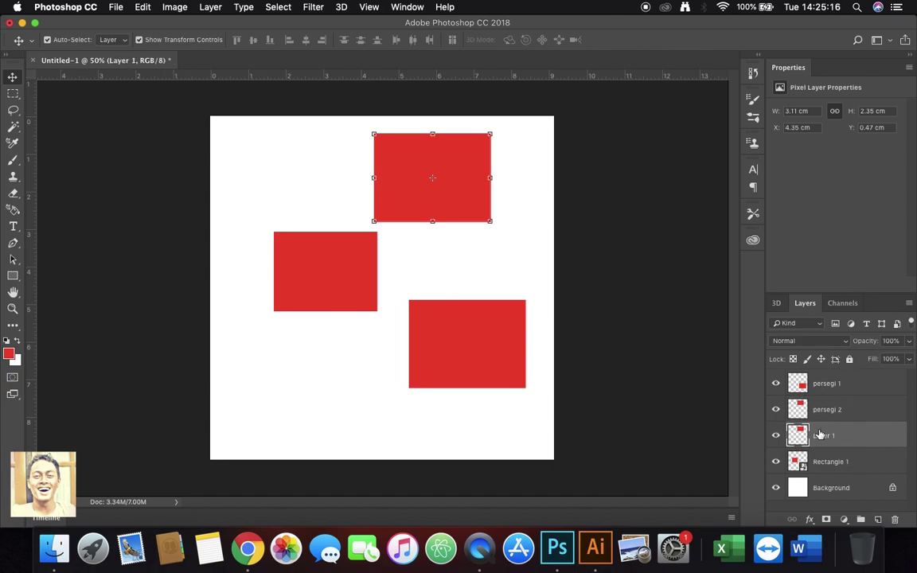
click(860, 460)
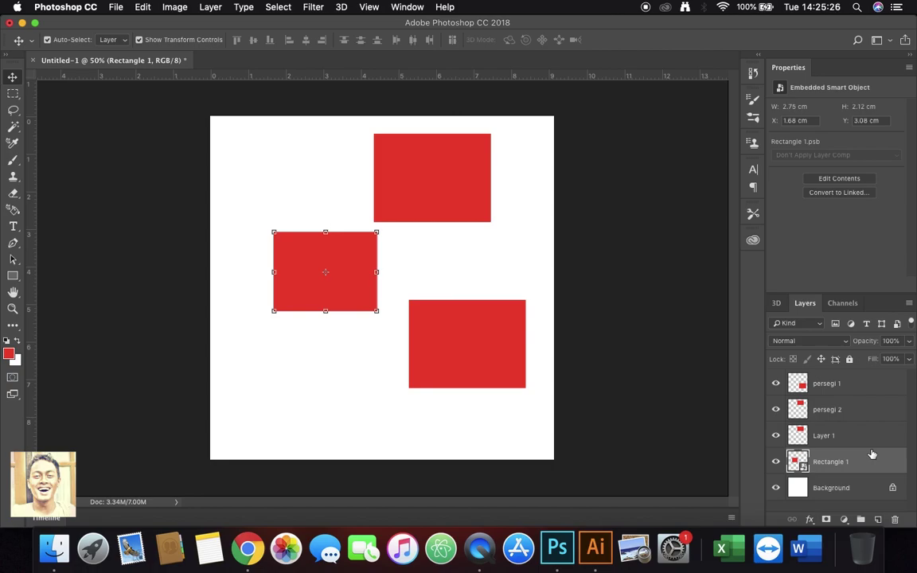
shift+click(868, 385)
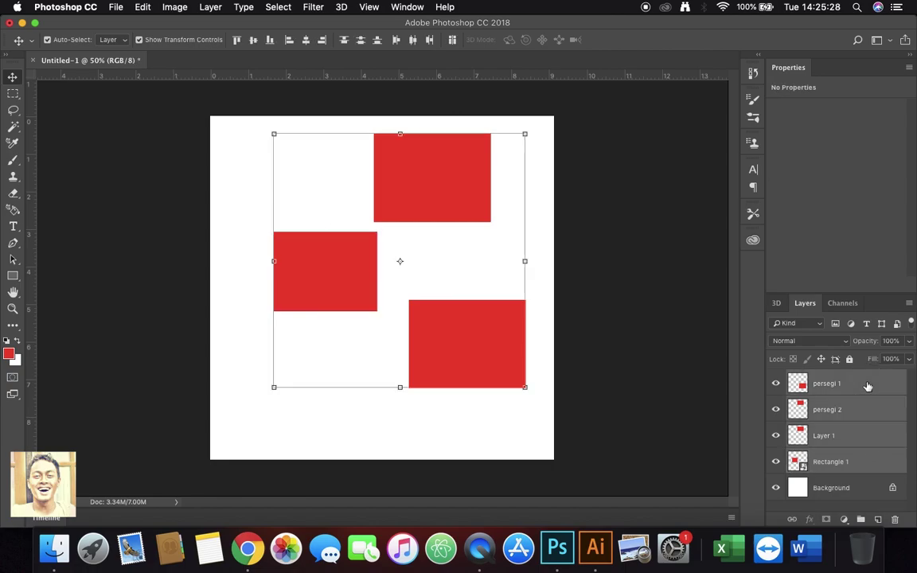
drag(868, 386, 895, 519)
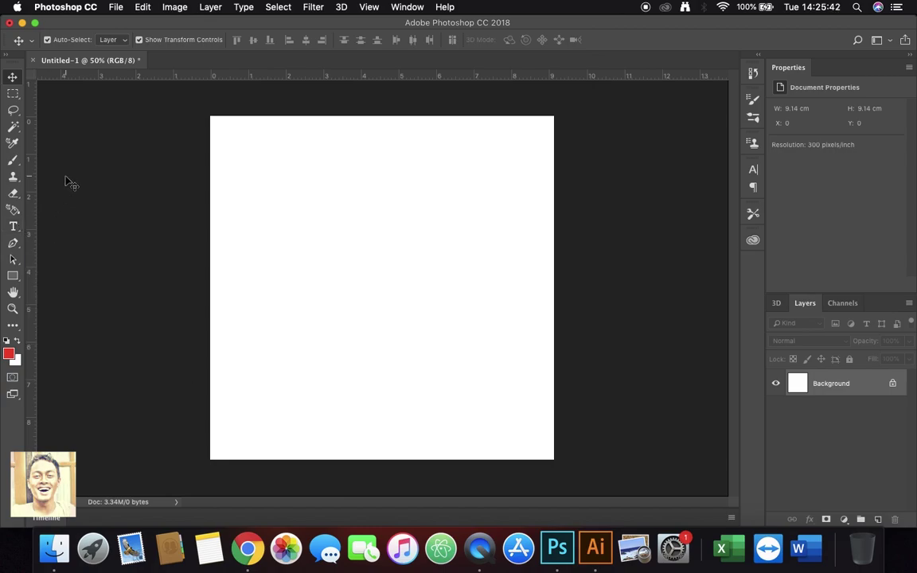
Create a wide paragraph text box across the upper canvas containing "Belajar Dasar" and "Photoshop" on two lines.
click(13, 226)
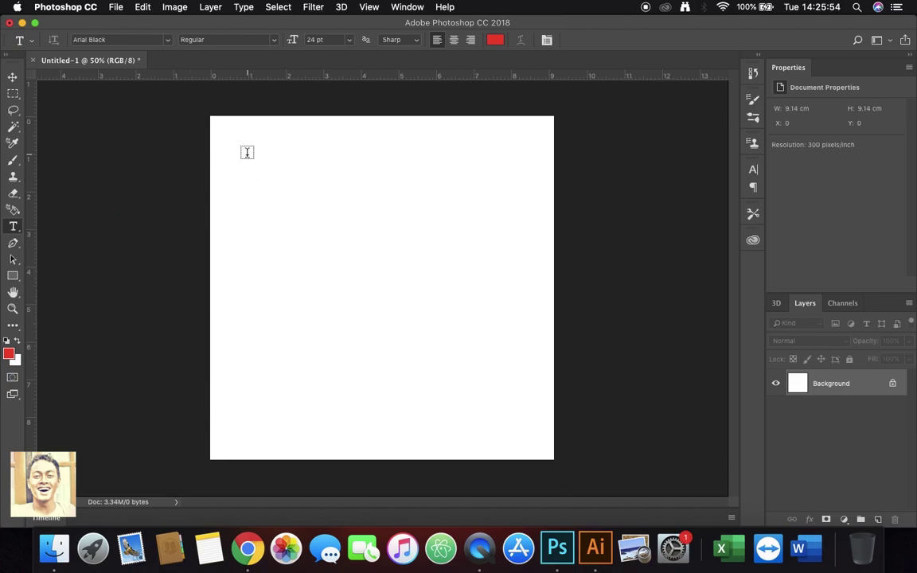
drag(247, 153, 528, 254)
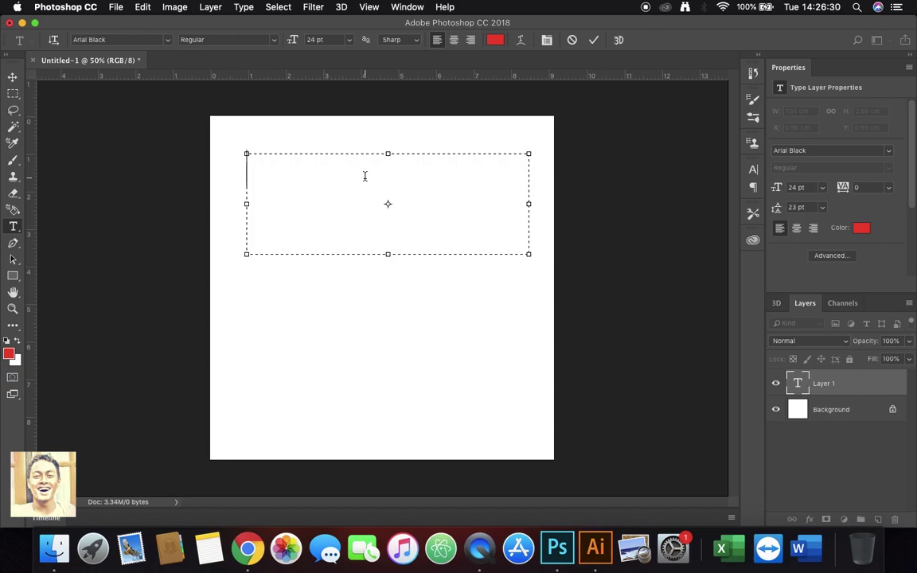
text(Be)
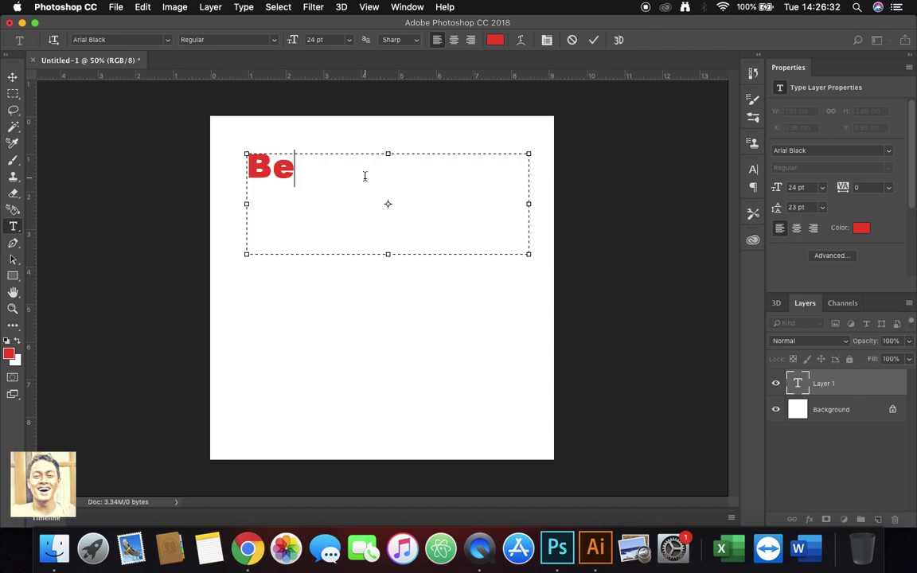
text(lajar Dasae)
key(BackSpace)
text(r)
key(Return)
text(Photo)
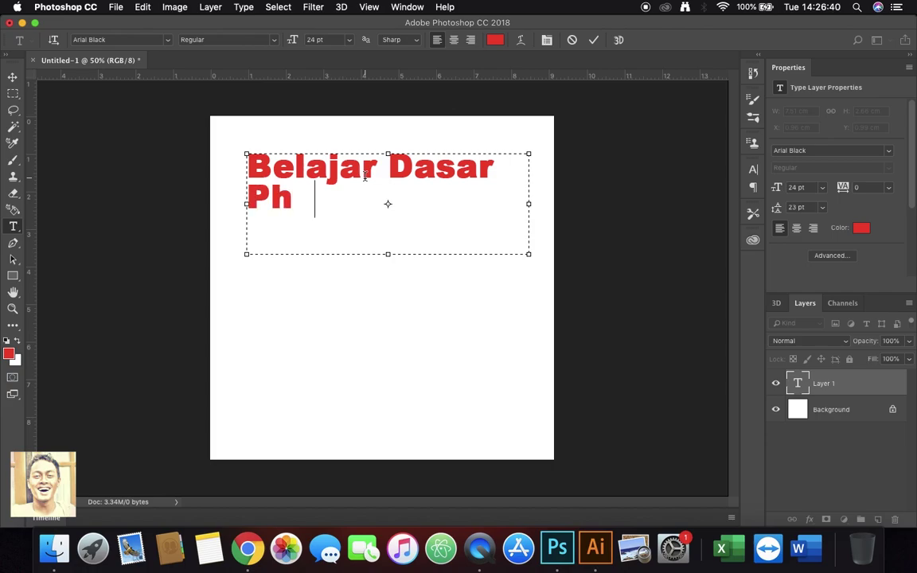
text(shop)
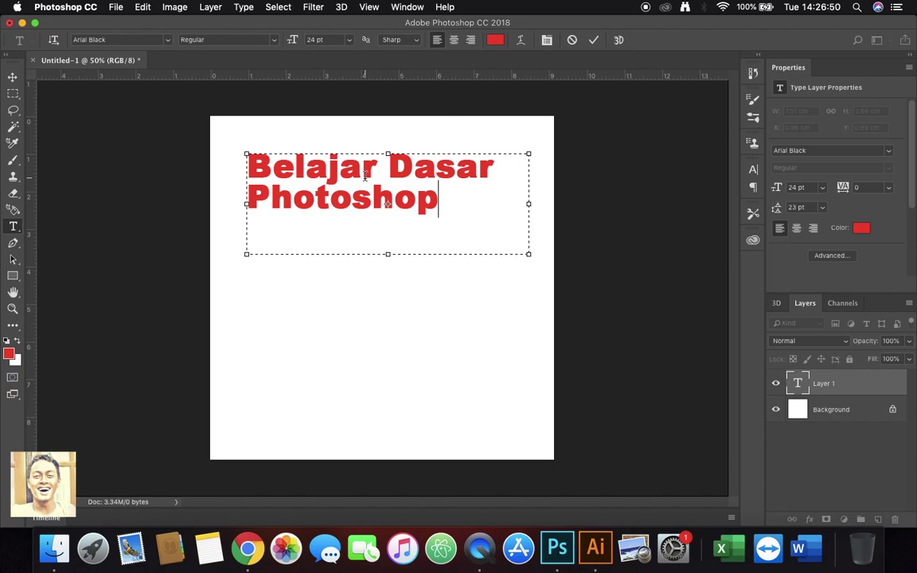
Set both lines of text to 14 pt in the Arial Black font.
drag(457, 202, 244, 163)
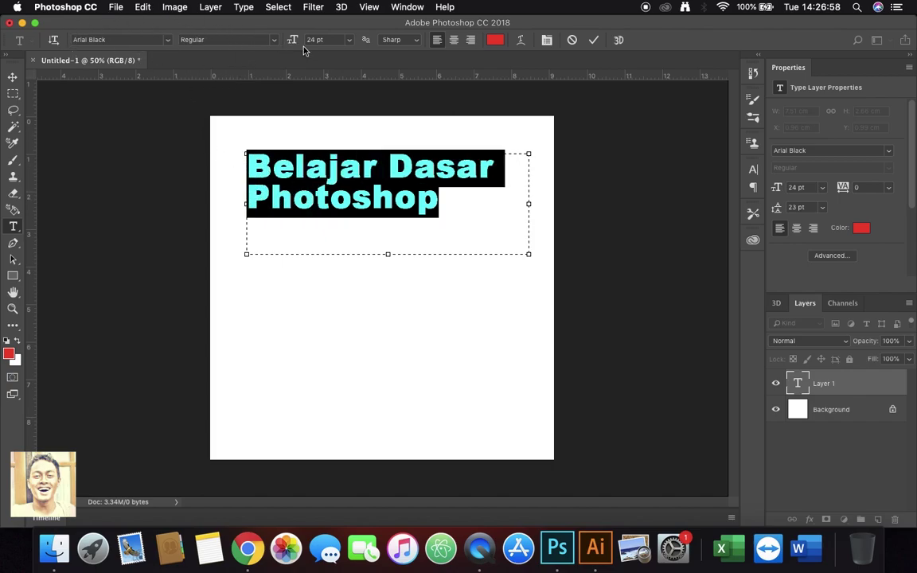
click(349, 41)
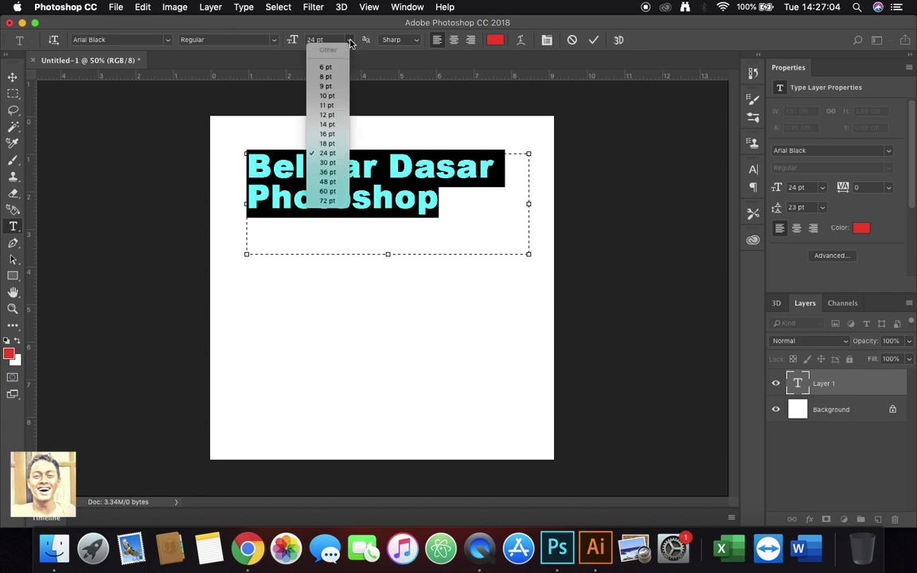
click(340, 125)
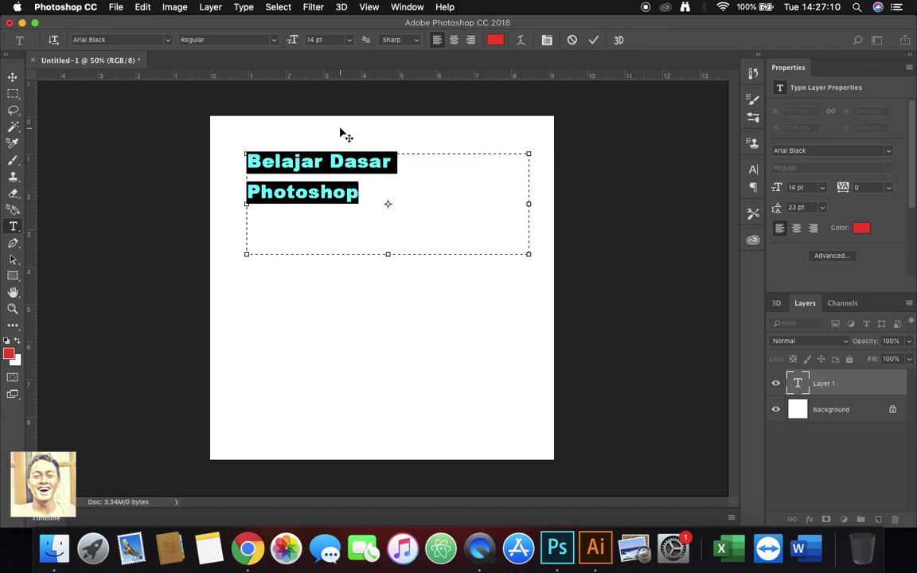
click(168, 42)
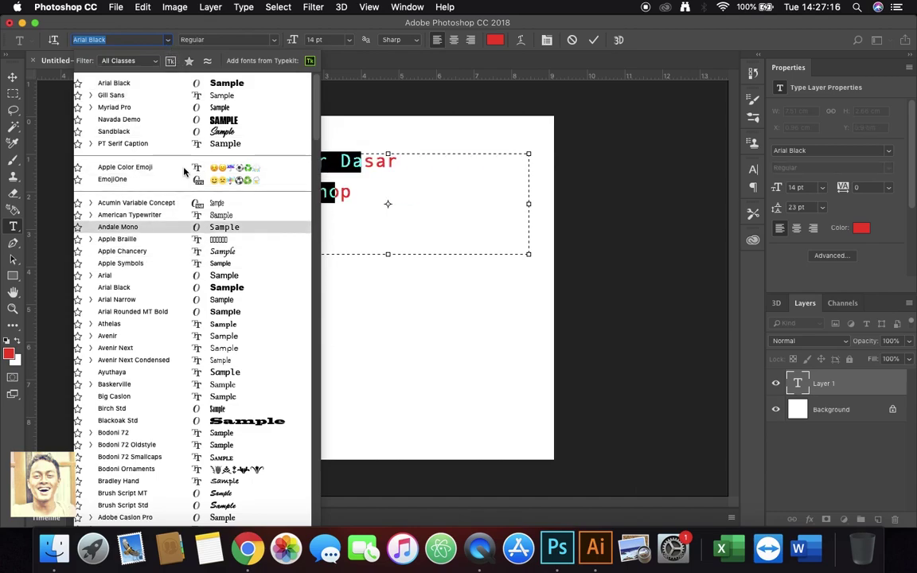
click(185, 84)
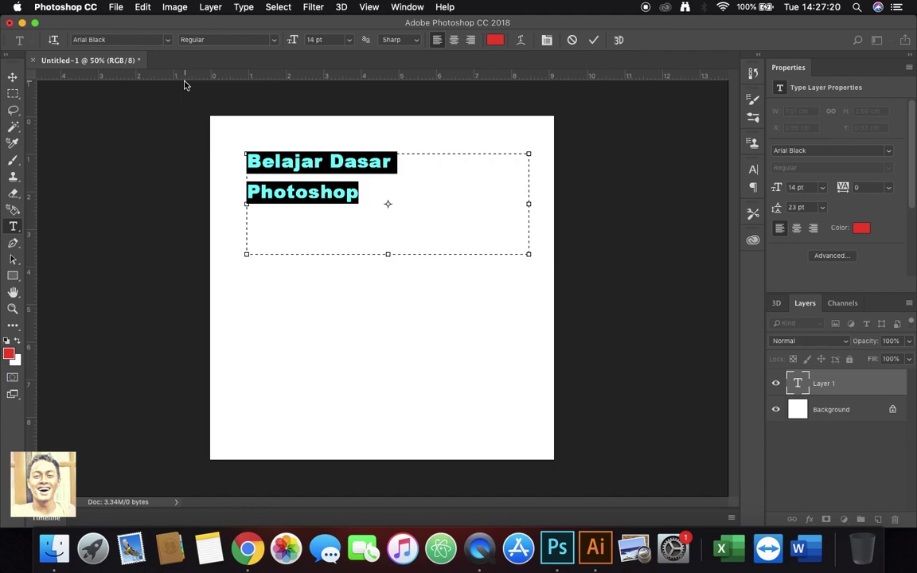
Set the line spacing of both text lines, "Belajar Dasar" and "Photoshop", to 14 pt.
click(359, 192)
drag(360, 193, 248, 191)
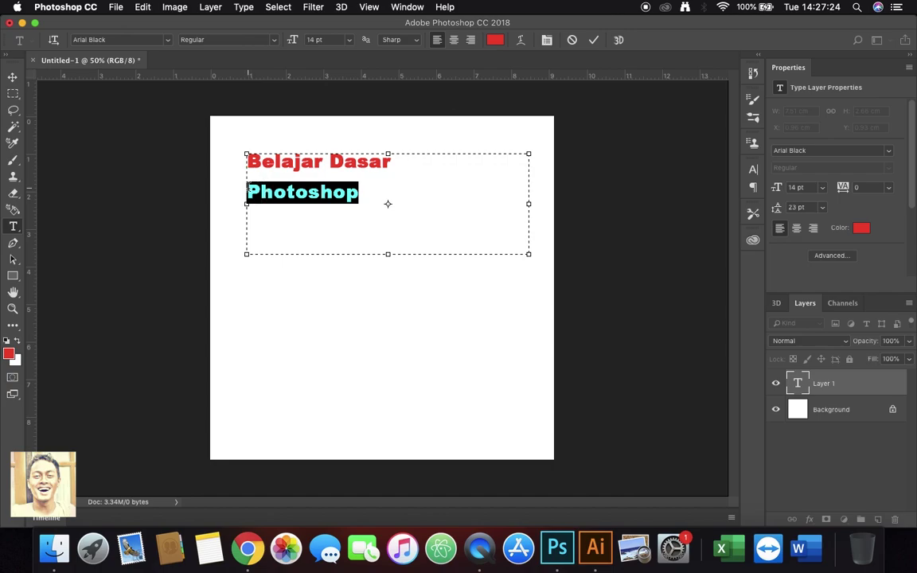
click(383, 178)
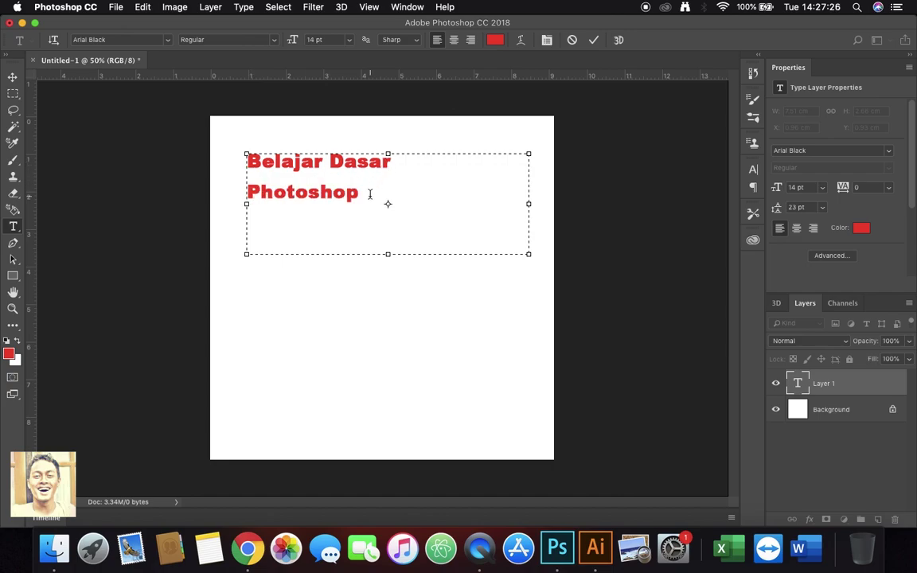
drag(368, 194, 246, 169)
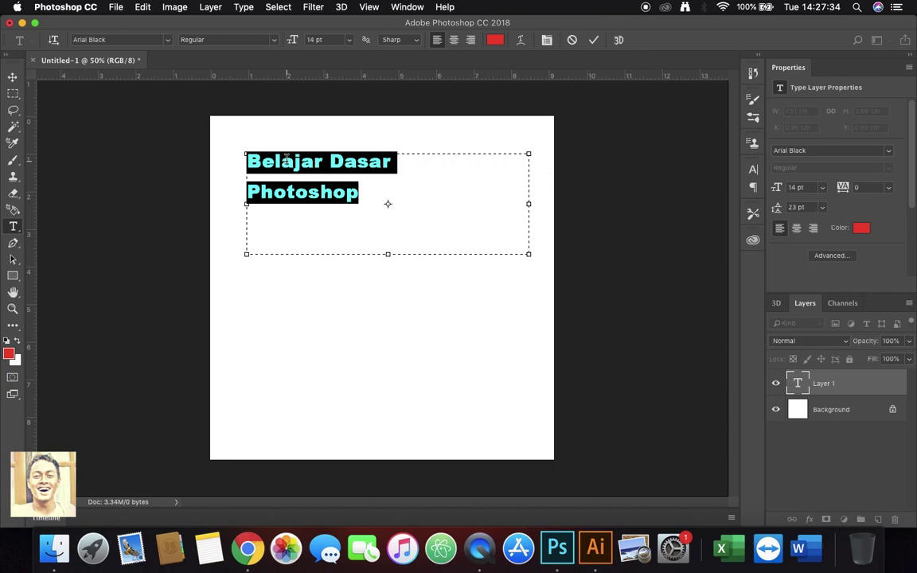
click(364, 193)
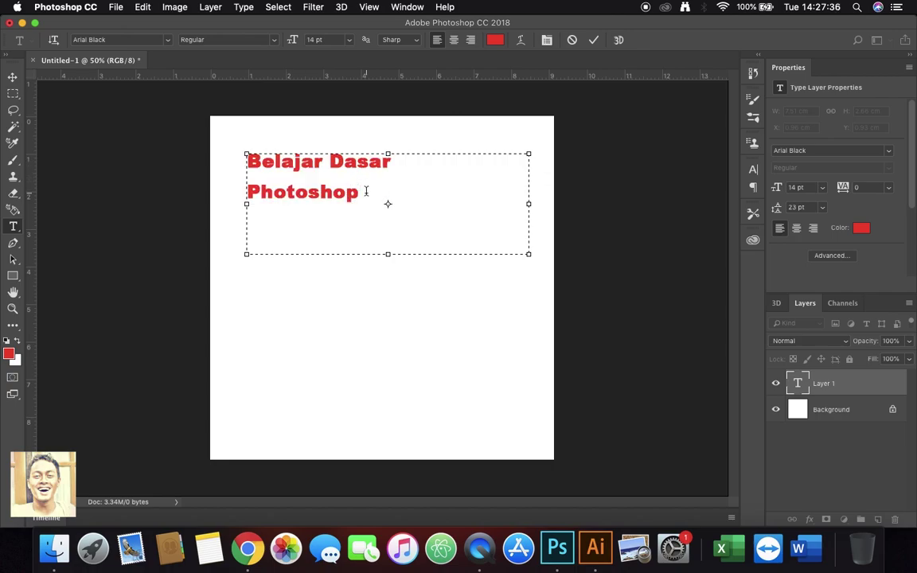
drag(377, 193, 239, 151)
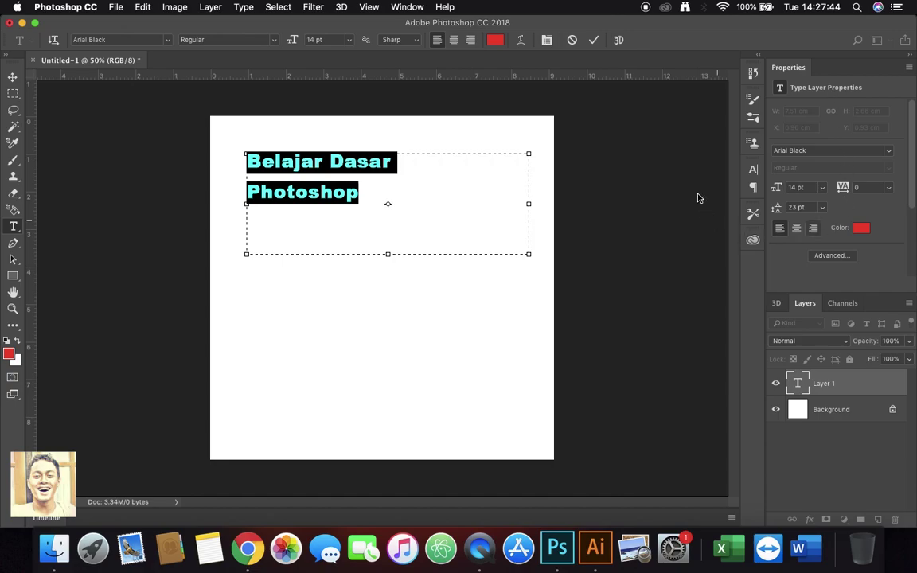
click(824, 208)
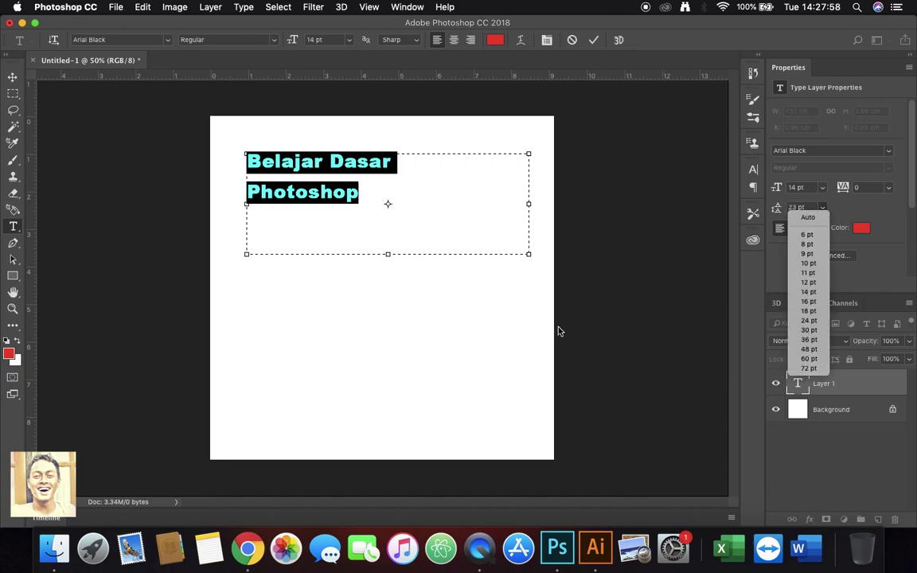
click(862, 209)
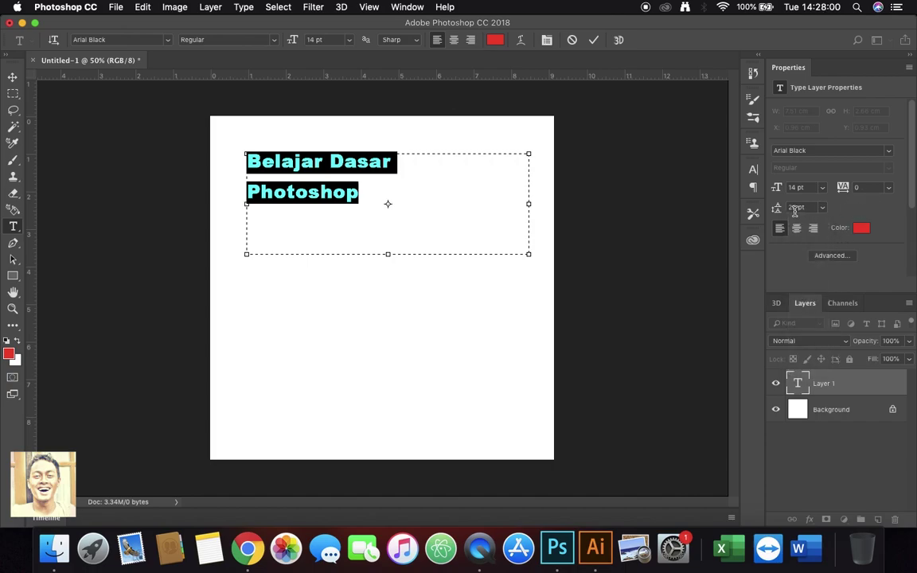
click(823, 210)
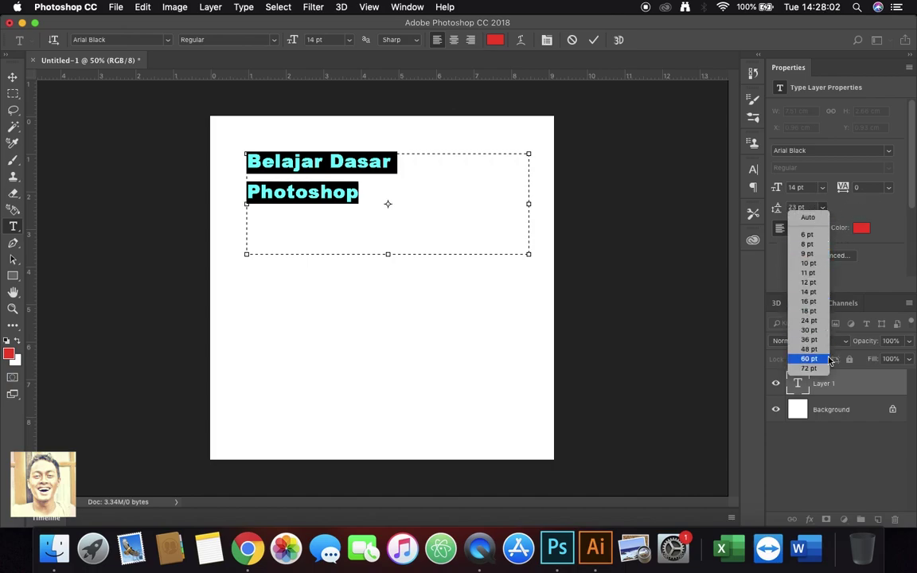
click(823, 295)
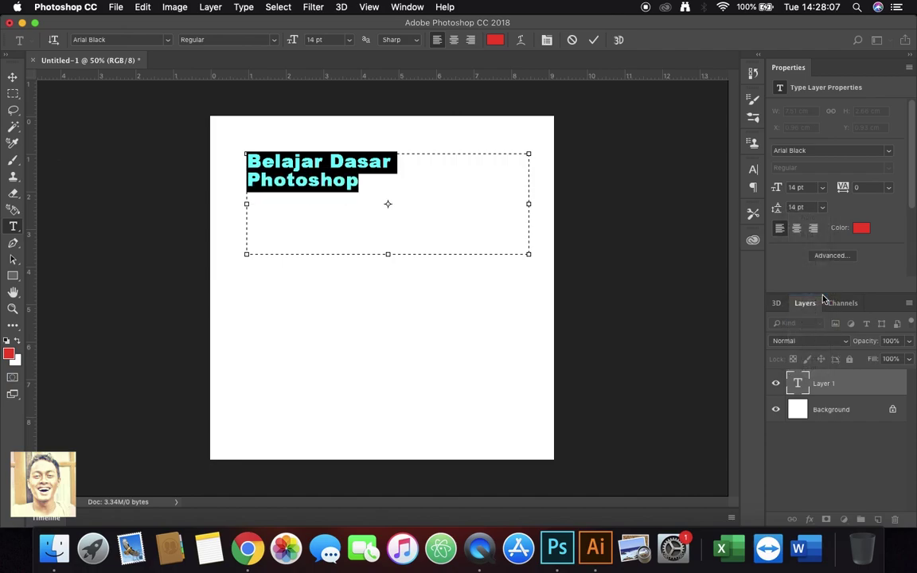
Shorten the text box to about 1.02 cm high so it fits the two lines, and finish editing the text.
click(364, 185)
drag(364, 185, 214, 141)
click(389, 255)
drag(389, 254, 388, 198)
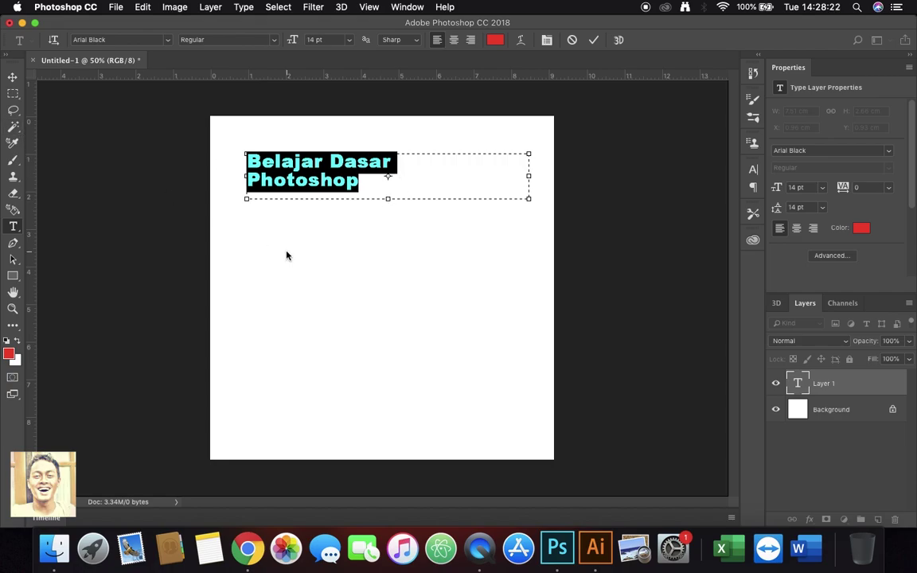
mouse_move(387, 199)
mouse_down()
mouse_move(393, 268)
mouse_move(388, 192)
mouse_up()
click(12, 77)
click(371, 295)
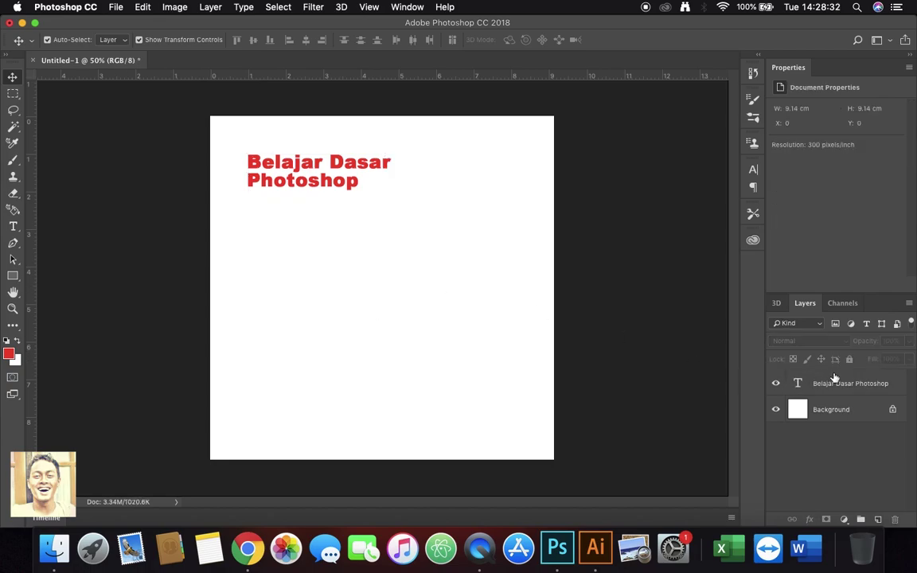
Delete the Belajar Dasar Photoshop text layer, leaving only the Background.
click(860, 384)
click(885, 381)
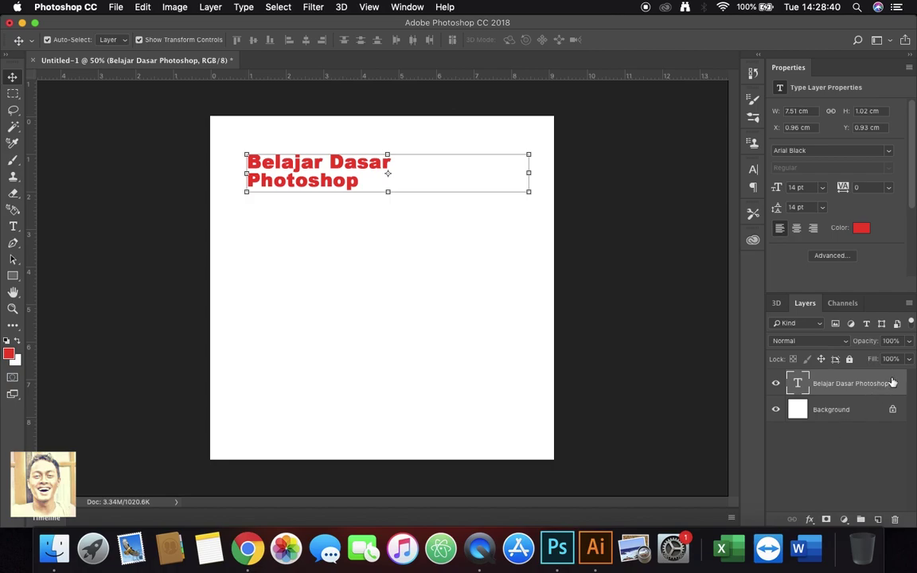
click(891, 381)
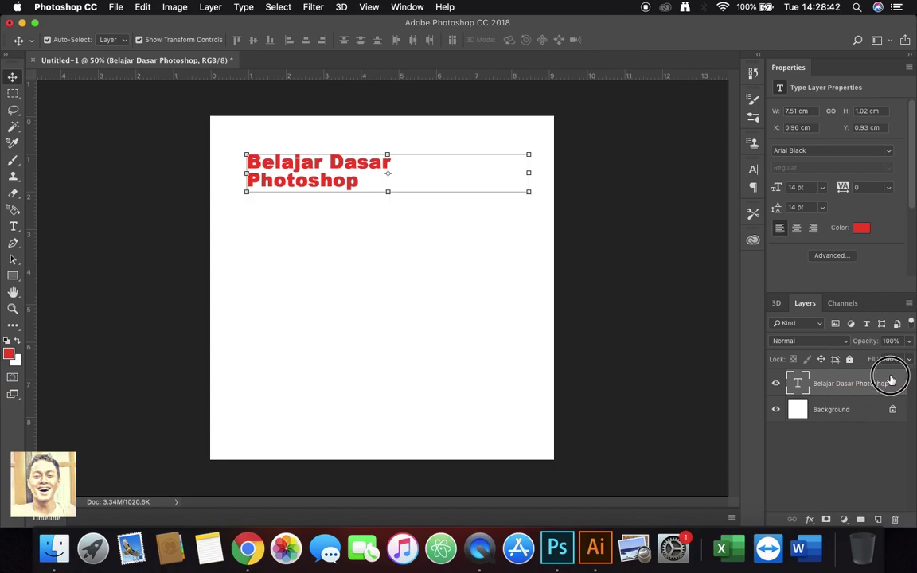
drag(890, 381, 896, 518)
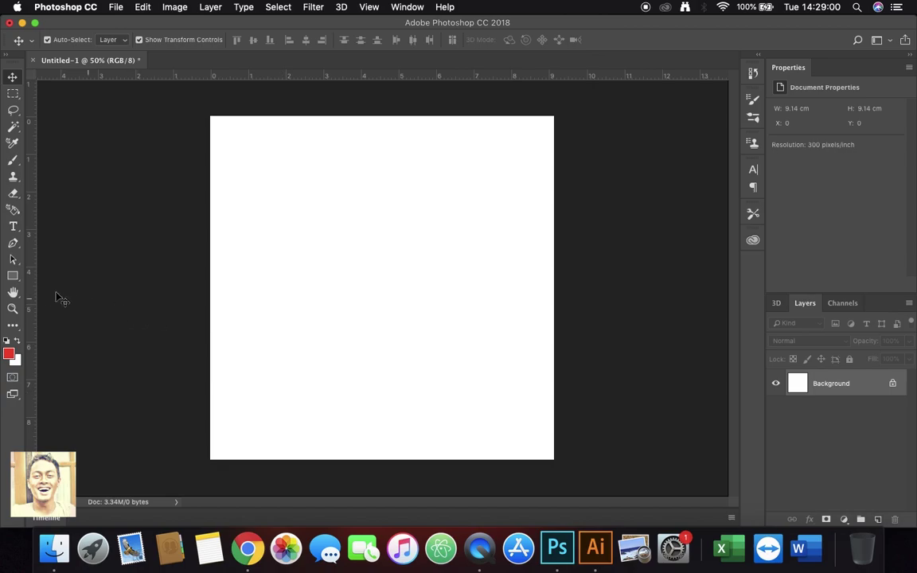
Draw a red-filled rectangle without a stroke, about 521 × 356 px, near the middle of the canvas.
click(12, 276)
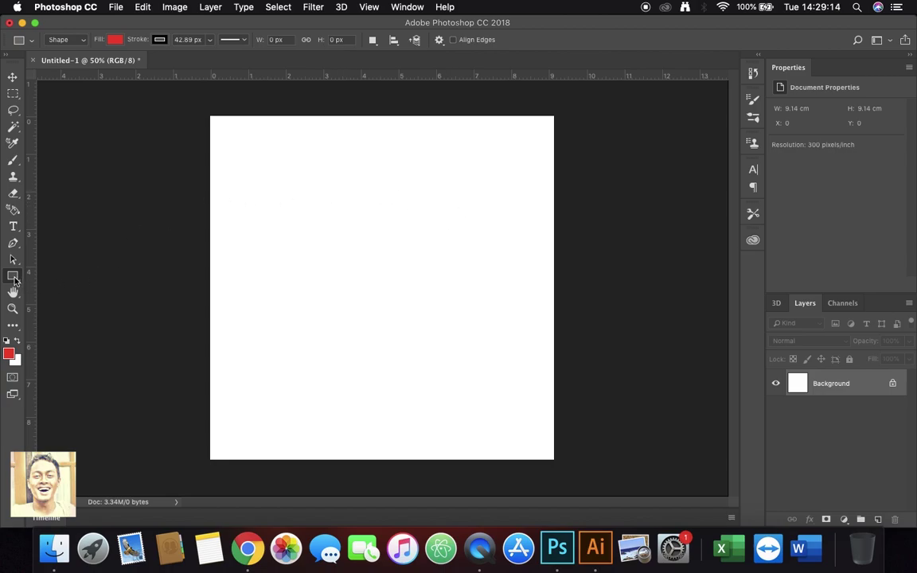
click(114, 40)
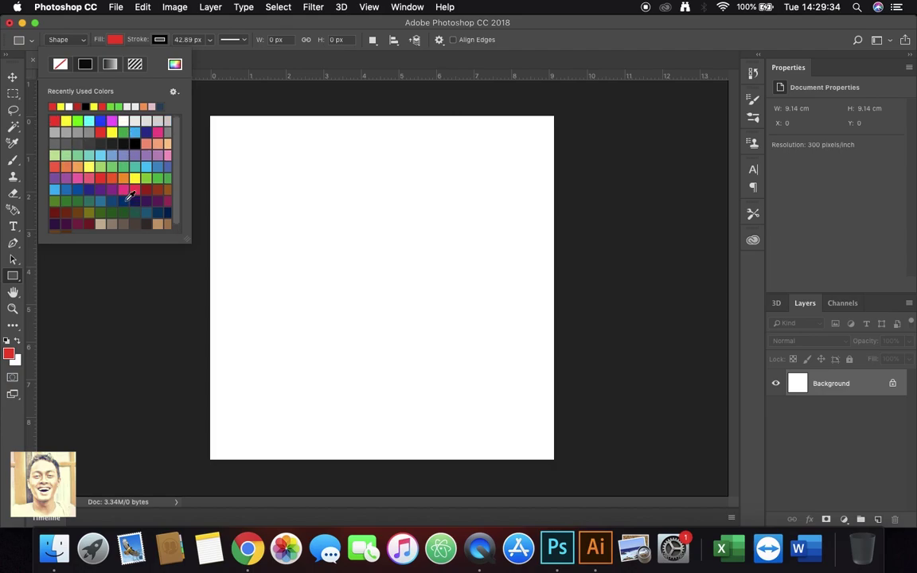
click(101, 131)
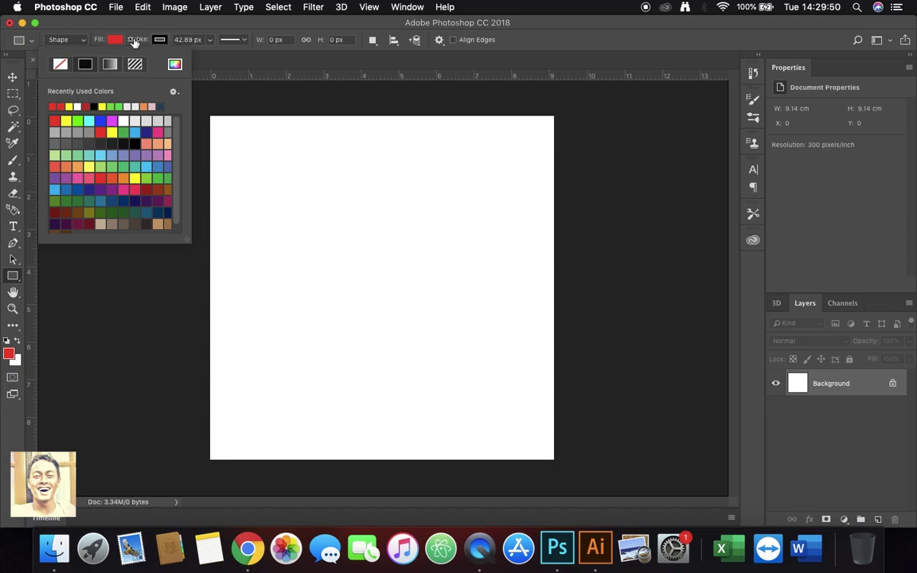
click(160, 40)
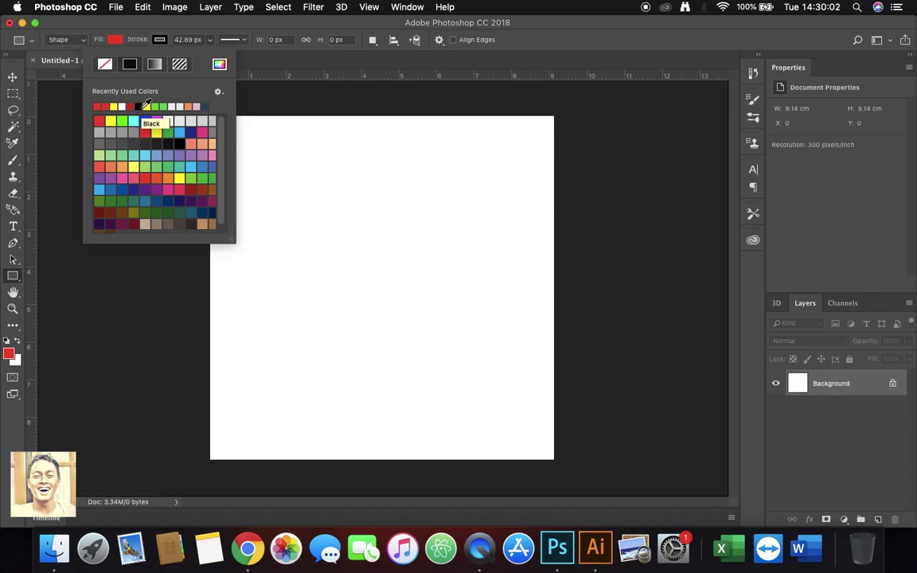
click(109, 69)
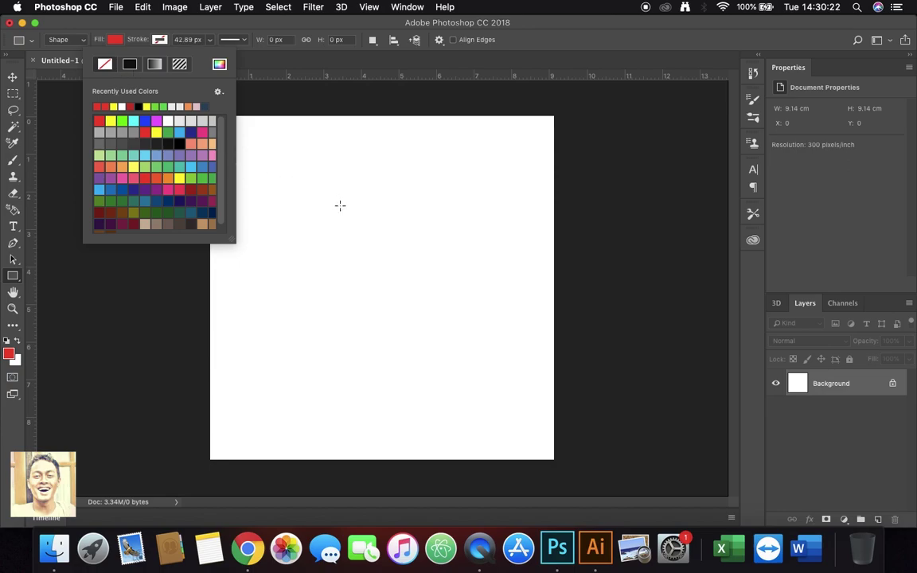
drag(287, 200, 454, 313)
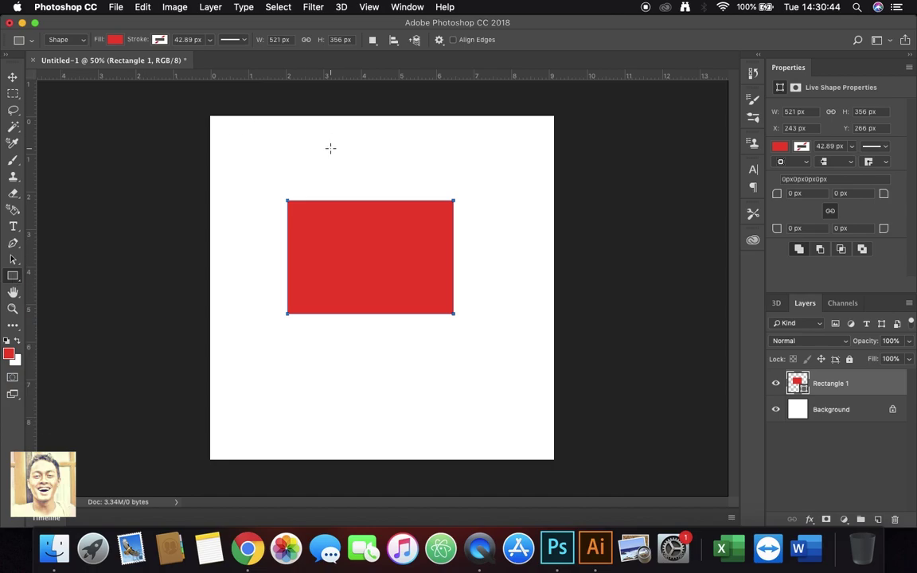
Add three red squares to the rectangle's layer: one about 177 px wide above it and two about 240 px wide below it.
click(291, 130)
drag(291, 130, 348, 184)
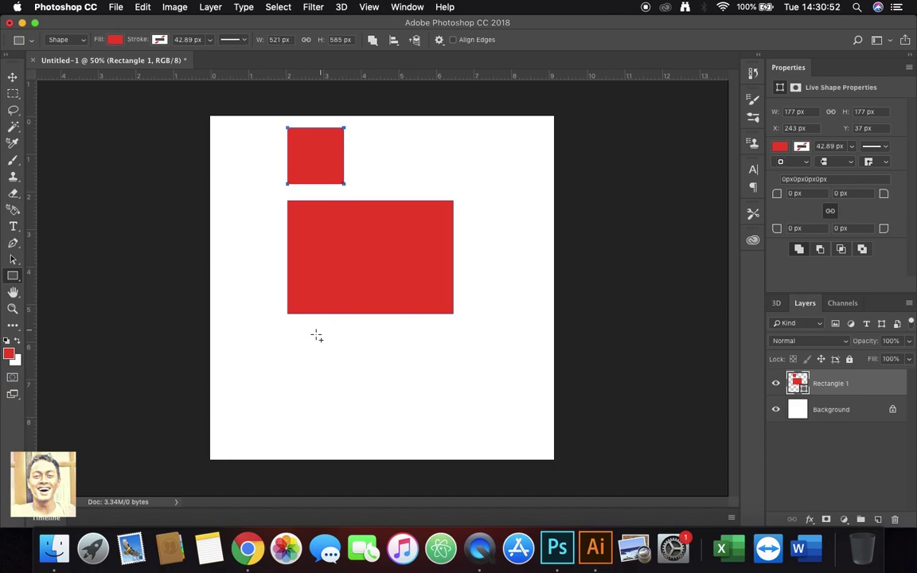
drag(307, 339, 455, 415)
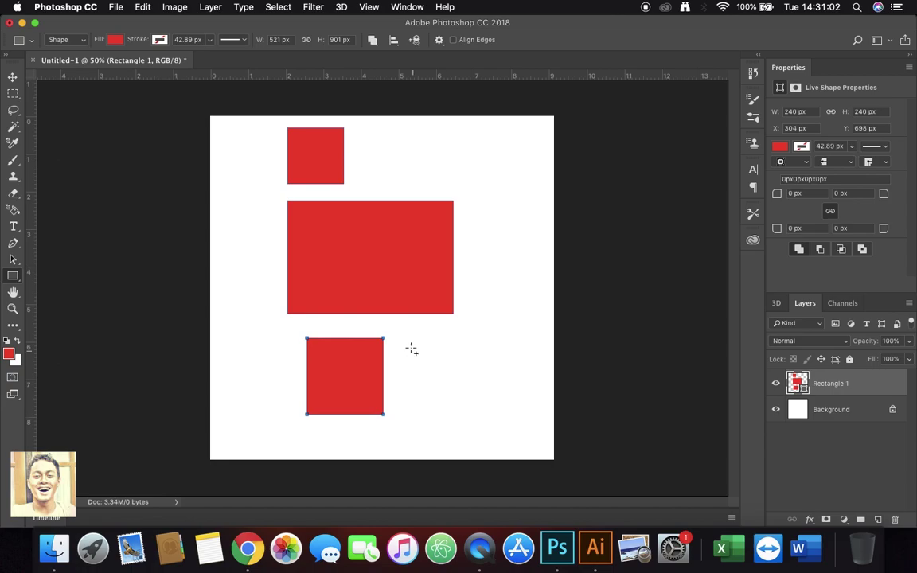
drag(411, 345, 502, 420)
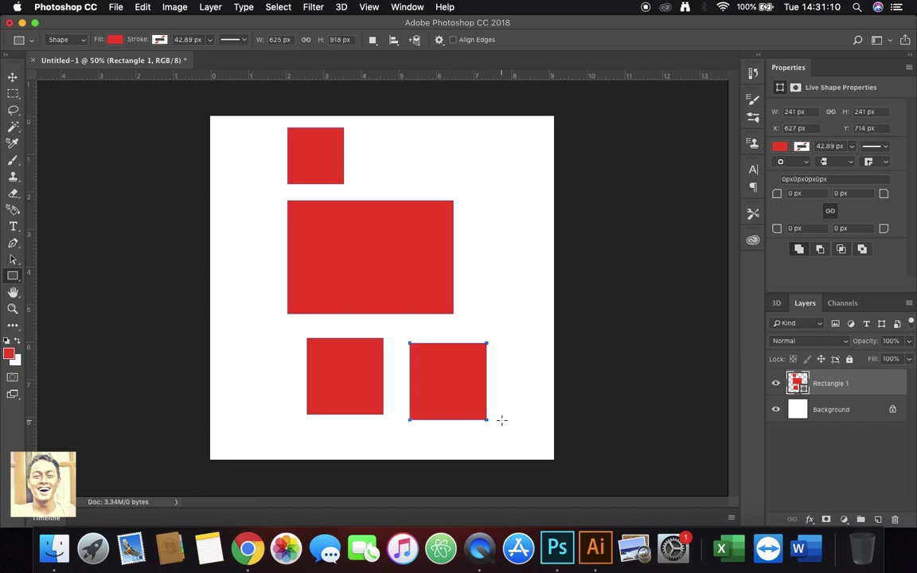
key(Delete)
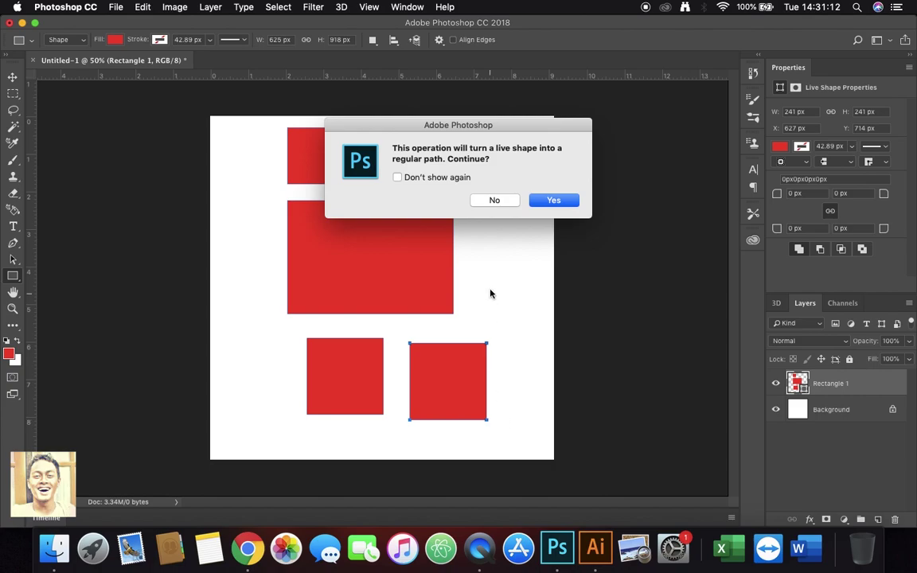
click(495, 200)
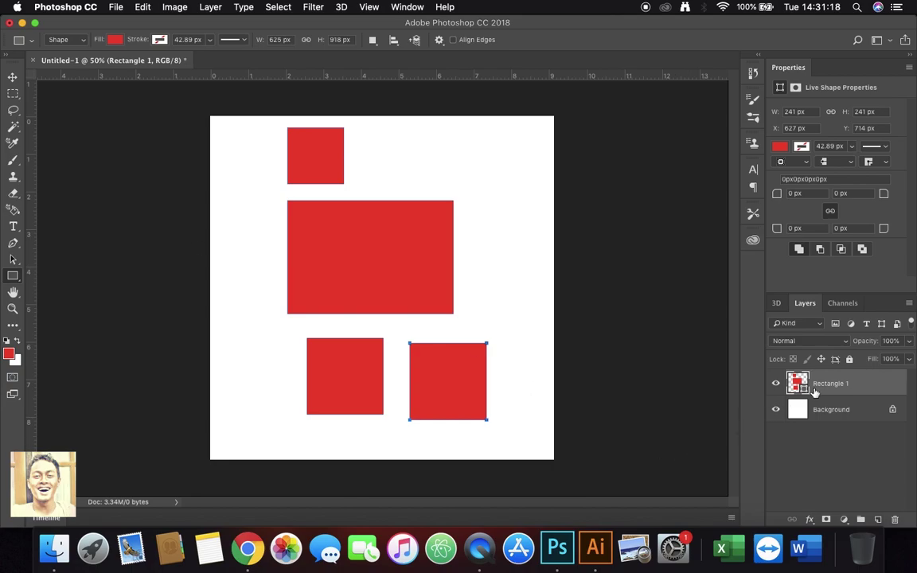
Switch to the Rounded Rectangle tool.
click(17, 282)
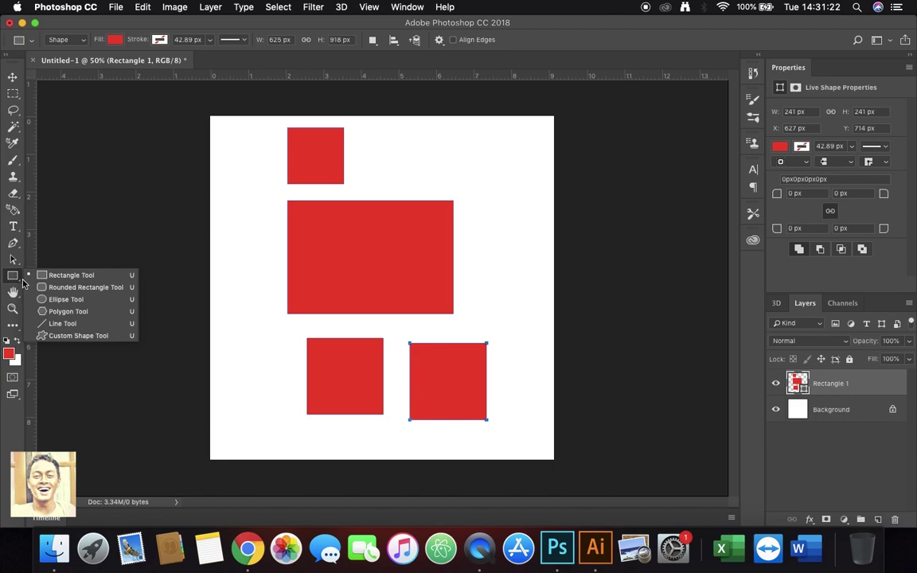
click(65, 288)
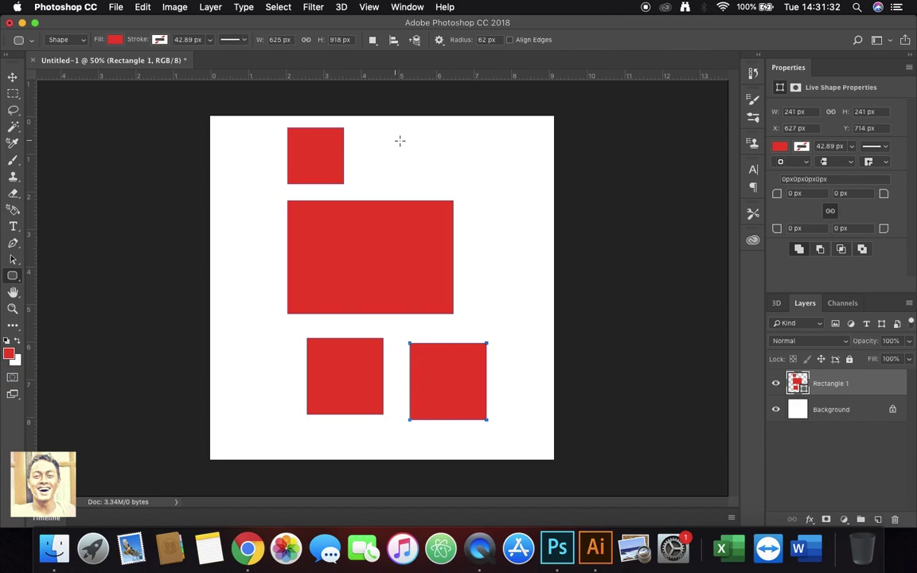
Try a rounded rectangle of about 336 × 157 px and a black stroke on the Rectangle 1 shapes, undoing each.
drag(395, 133, 500, 182)
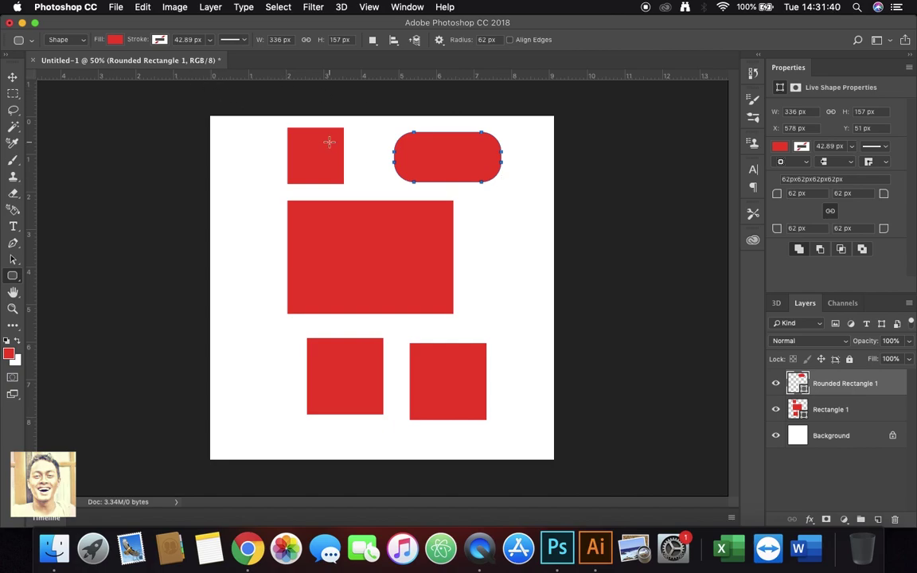
key(super+z)
click(162, 40)
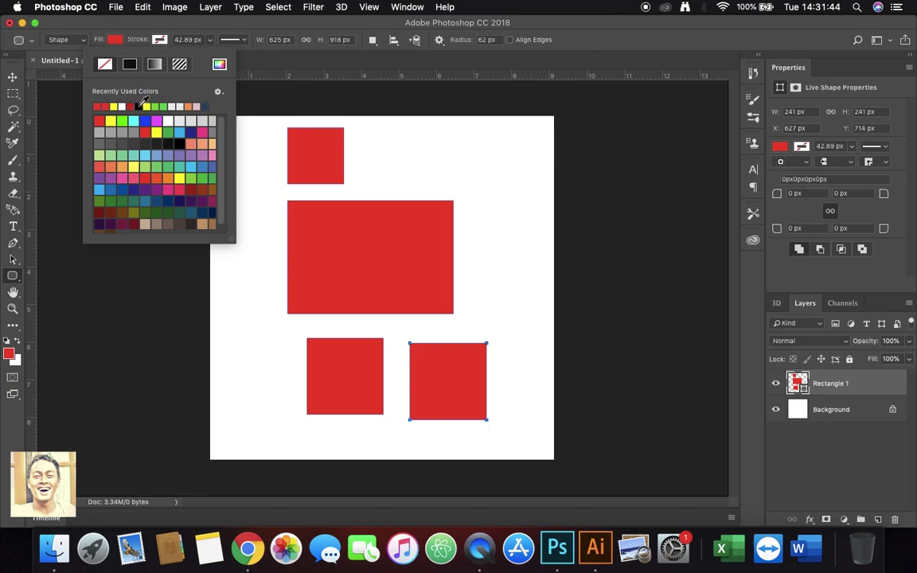
click(141, 105)
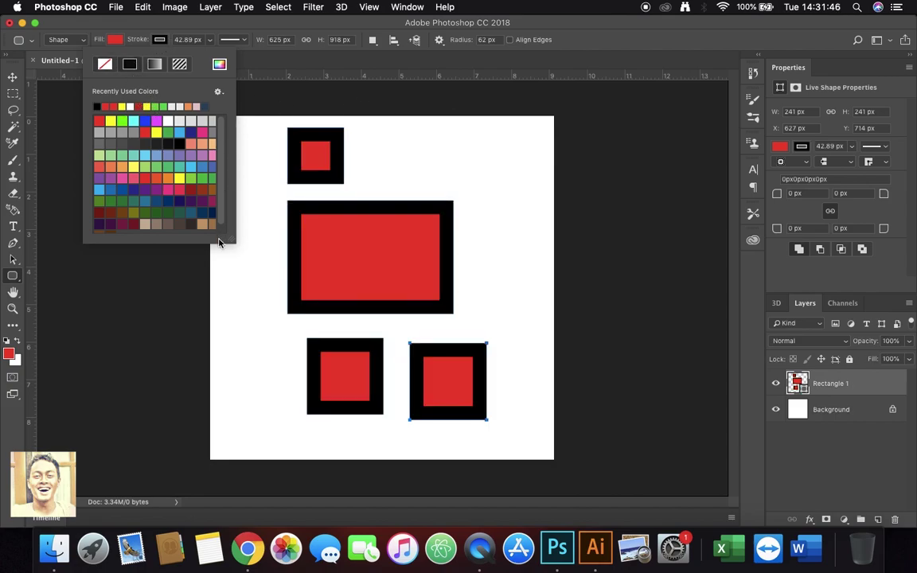
click(188, 27)
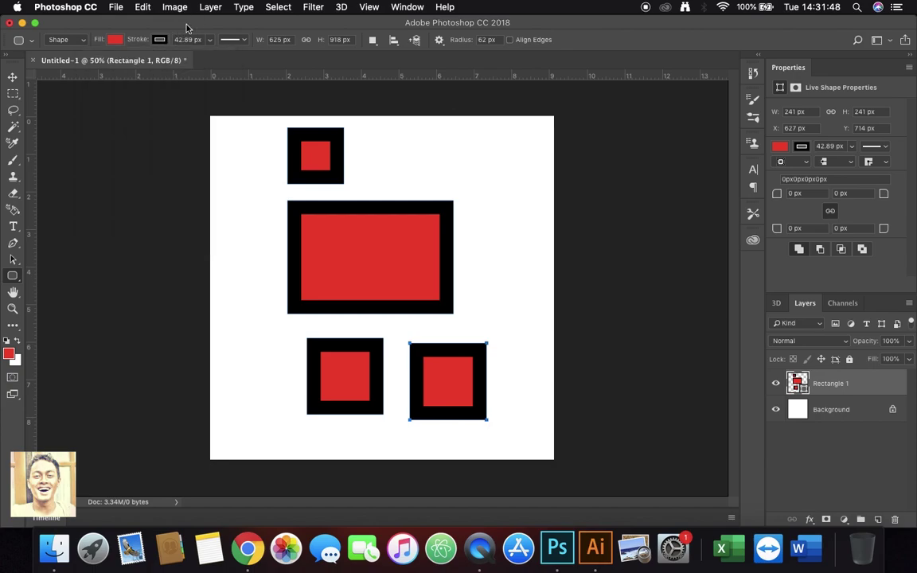
key(super+z)
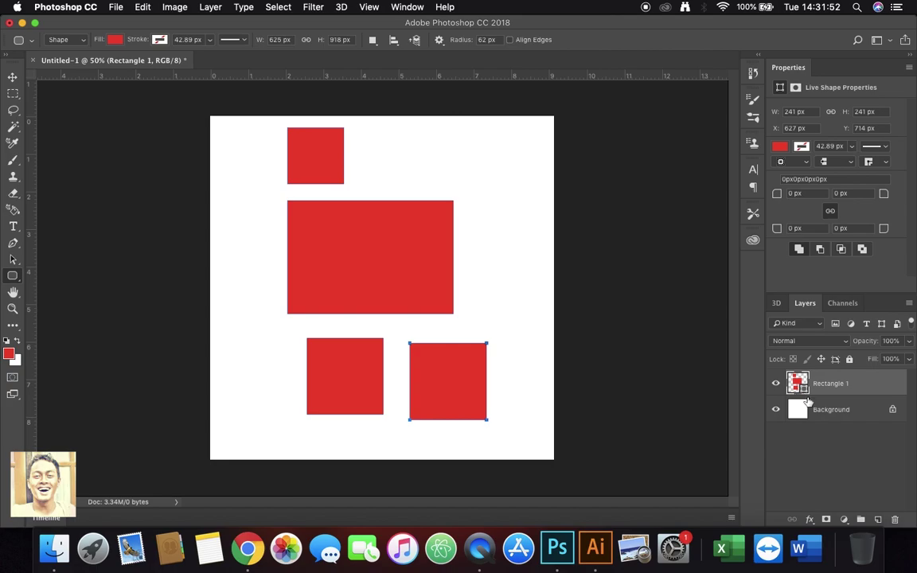
On a new layer, draw a red rounded rectangle about 360 × 161 px at the canvas's upper right and give it a black stroke.
click(793, 466)
key(super+shift+alt+n)
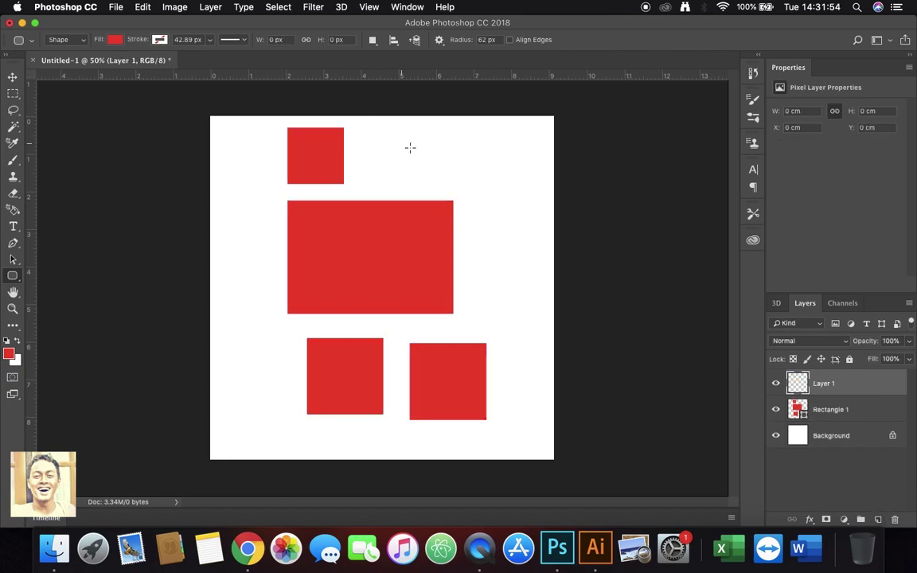
drag(391, 131, 505, 182)
click(160, 39)
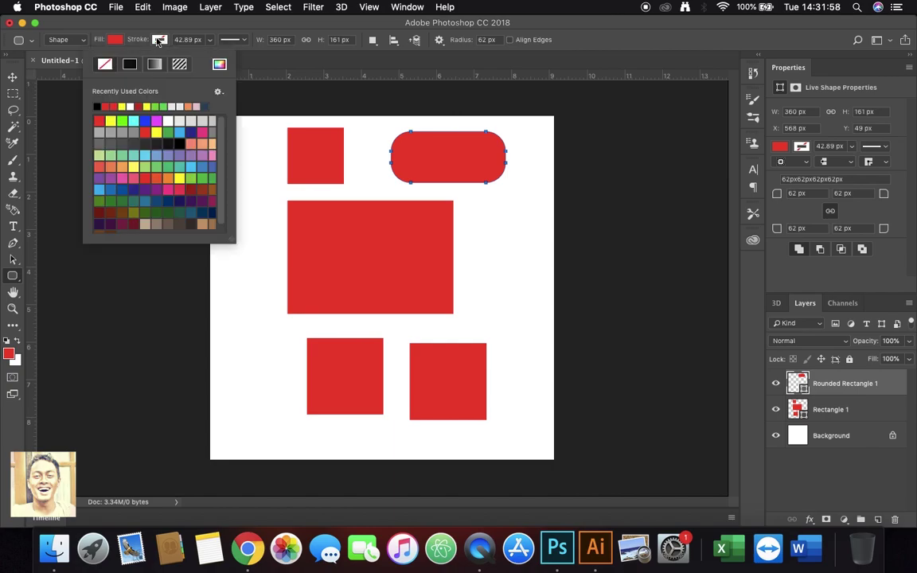
click(130, 63)
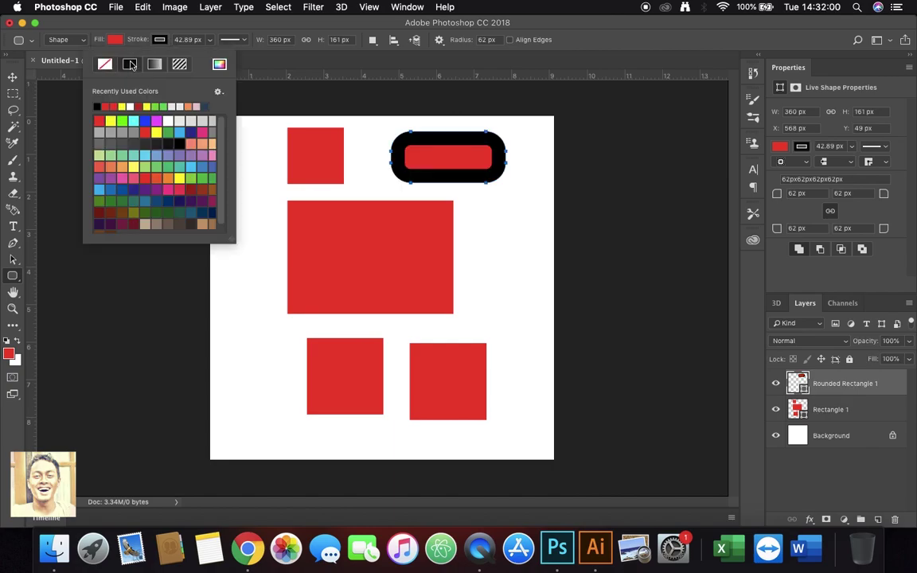
Enlarge the black-stroked rounded rectangle to about 676 × 302 px and apply the transformation.
click(13, 77)
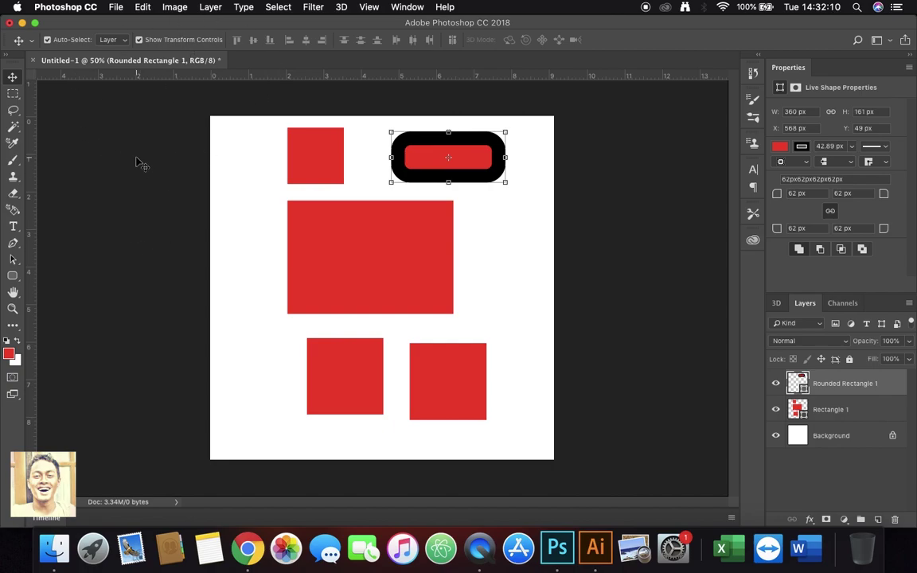
click(391, 184)
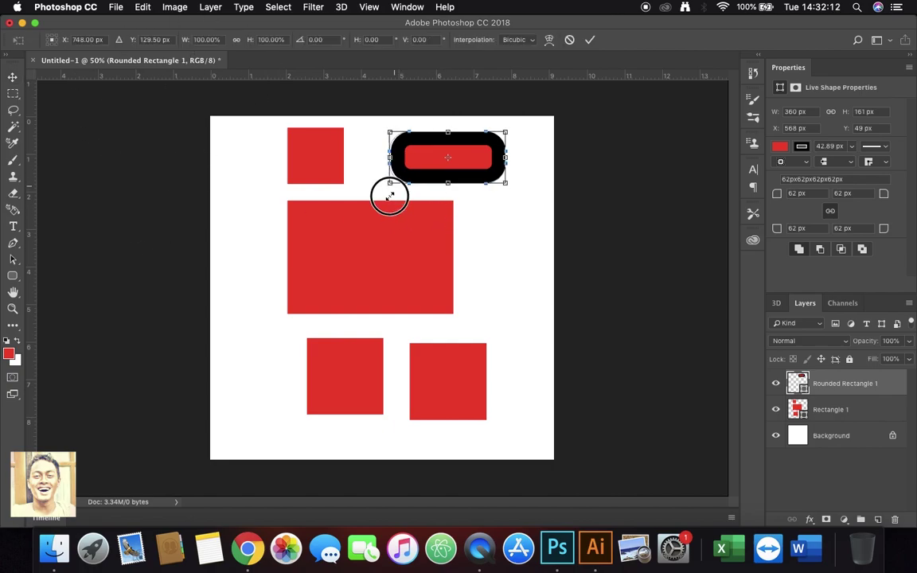
drag(392, 189, 344, 279)
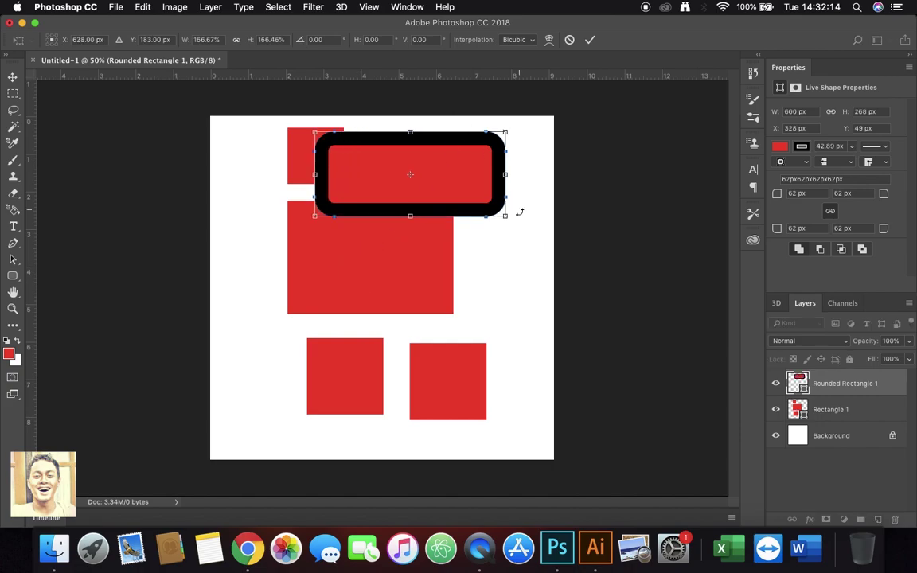
drag(506, 216, 530, 238)
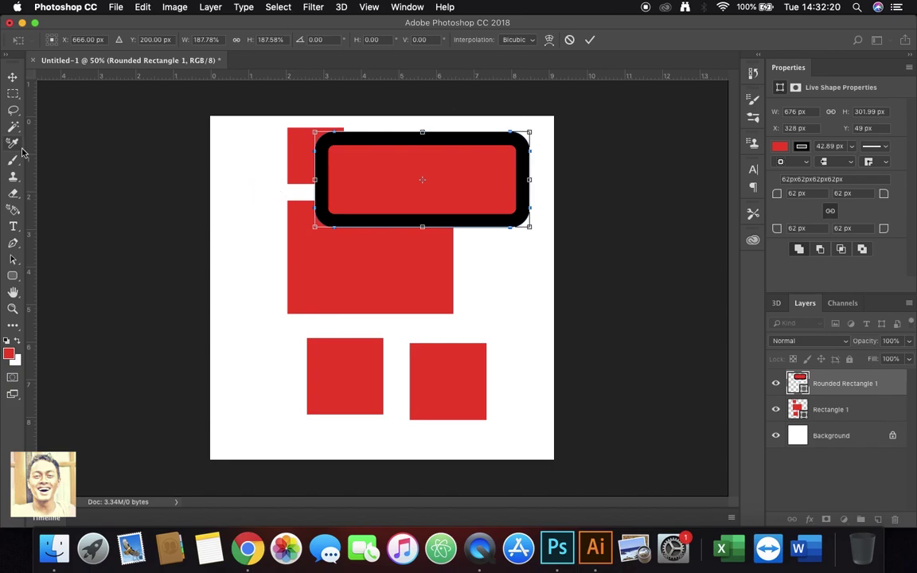
click(12, 95)
click(549, 196)
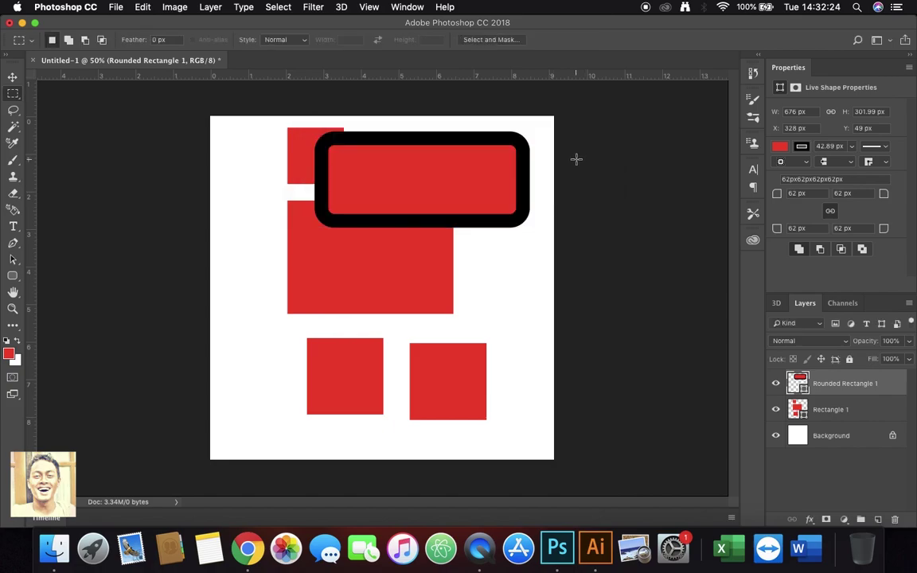
Switch to the Ellipse tool and delete the Rounded Rectangle 1 and Rectangle 1 layers.
click(13, 276)
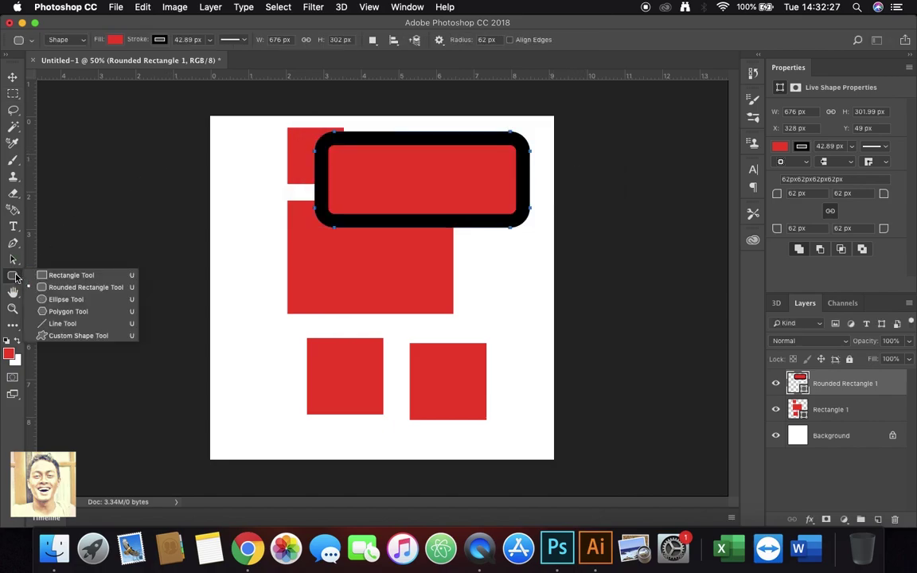
click(66, 299)
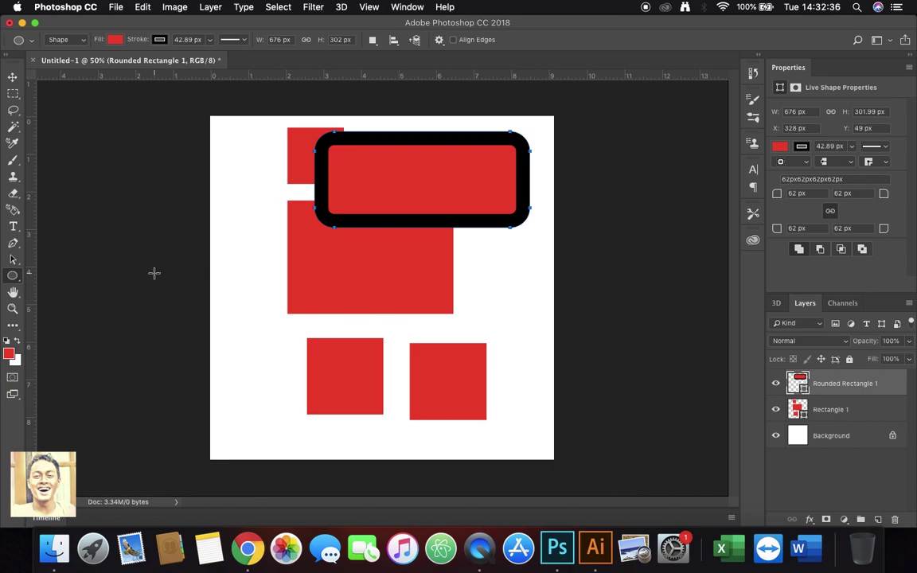
shift+click(862, 412)
drag(894, 385, 896, 519)
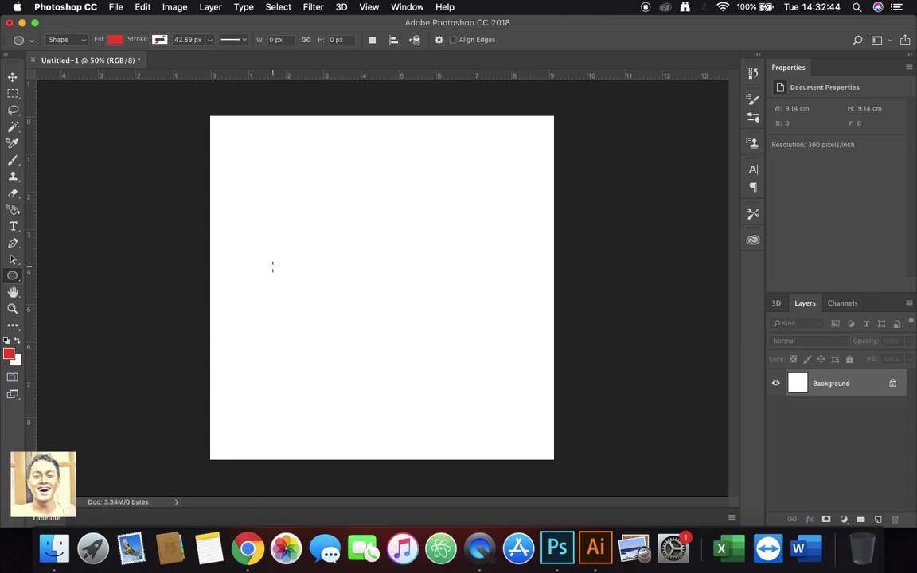
Try a freehand red ellipse of about 600 × 563 px on the canvas and undo it.
drag(272, 163, 462, 341)
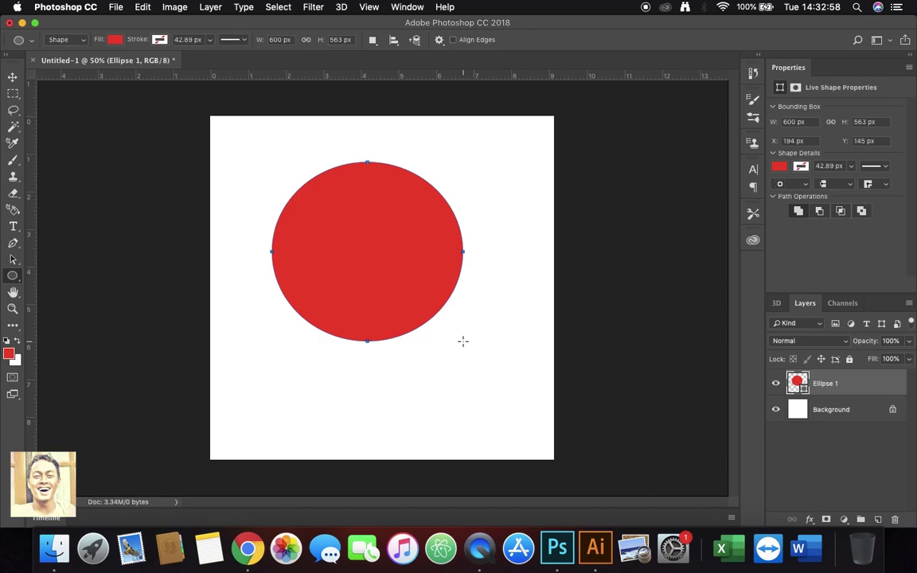
key(super+z)
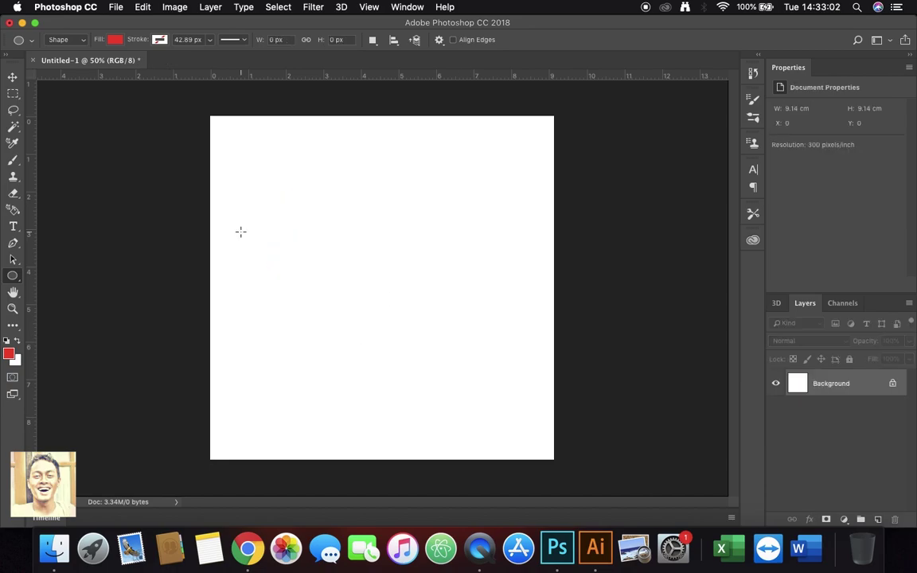
Draw a red circle about 701 px wide, add one about 125 px wide at its upper left, and delete both.
drag(272, 166, 510, 390)
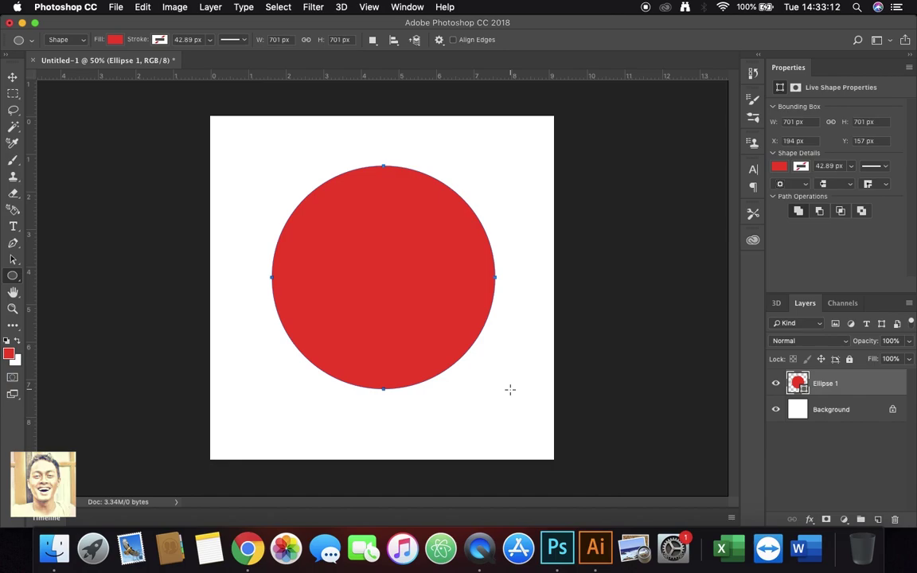
drag(245, 145, 310, 183)
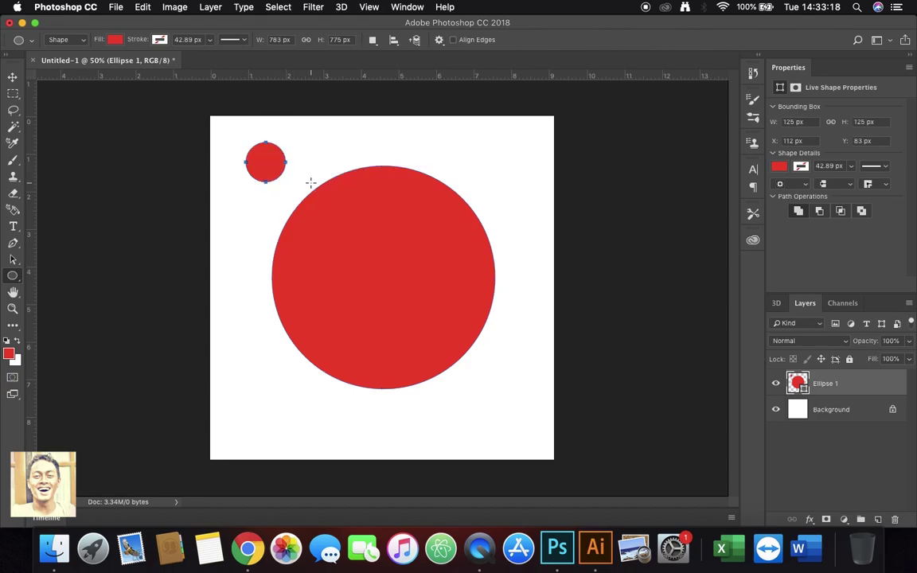
click(12, 78)
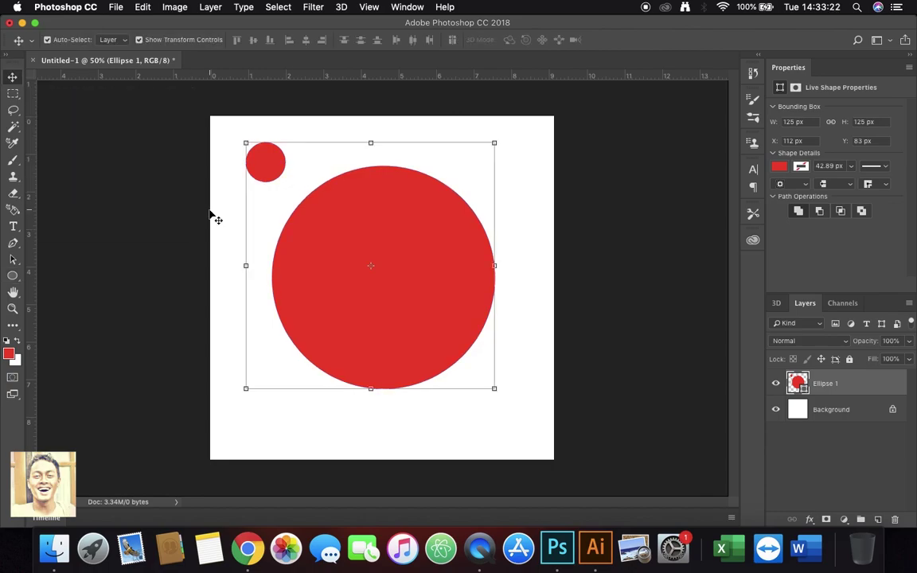
key(Delete)
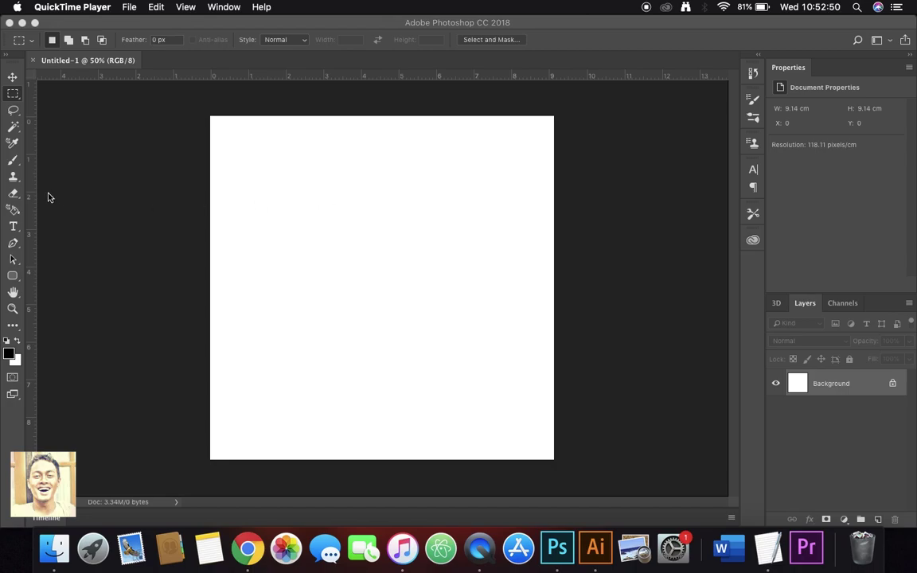
Set up the Rectangle tool with no fill and a black stroke.
click(13, 276)
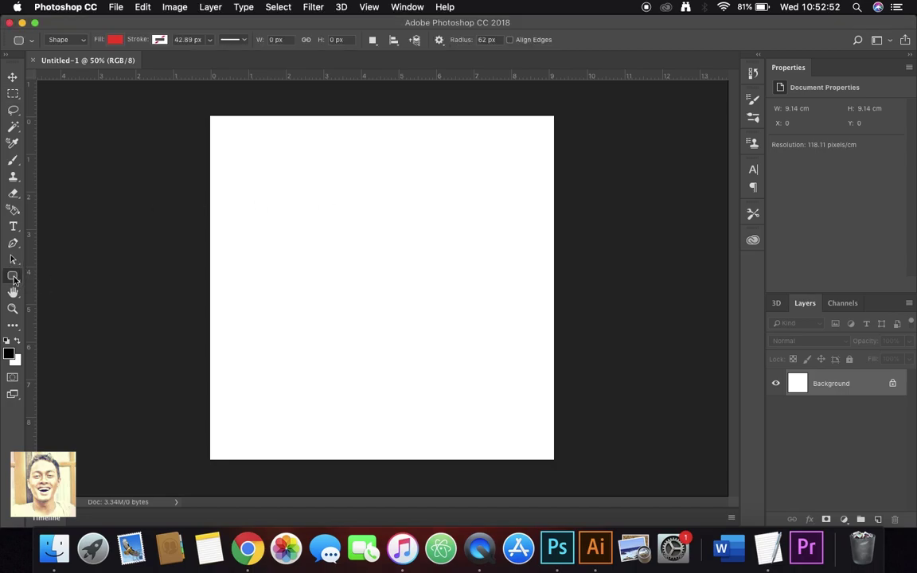
right_click(13, 276)
click(45, 273)
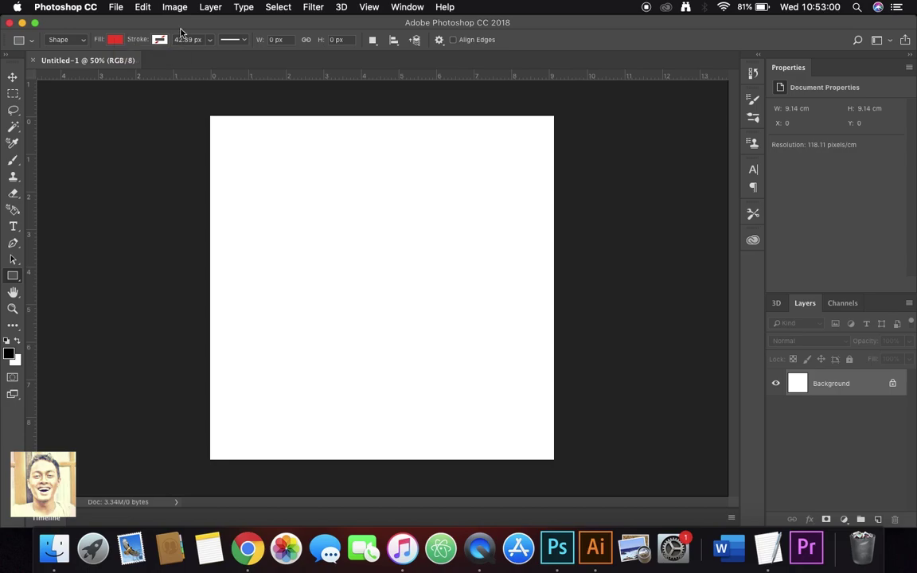
click(117, 42)
click(60, 63)
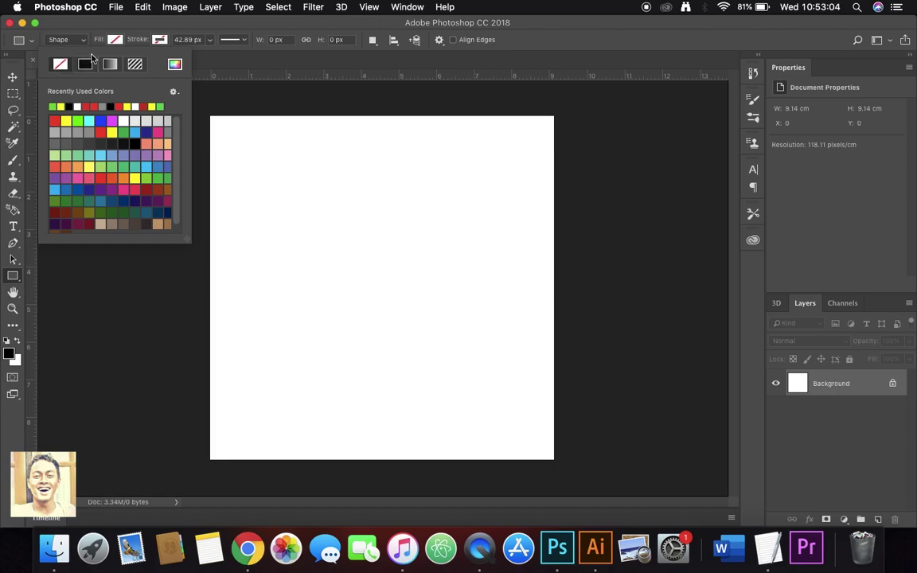
click(159, 40)
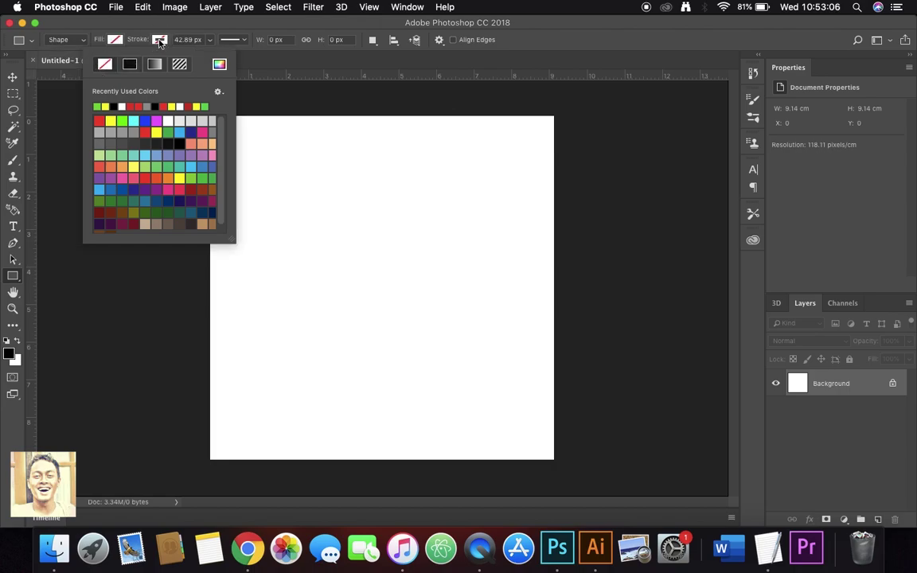
click(156, 106)
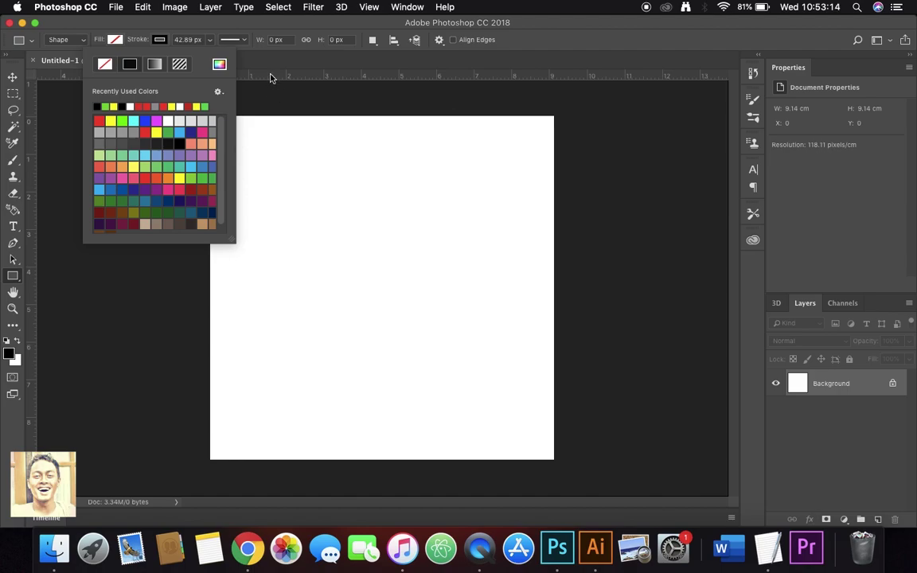
click(236, 48)
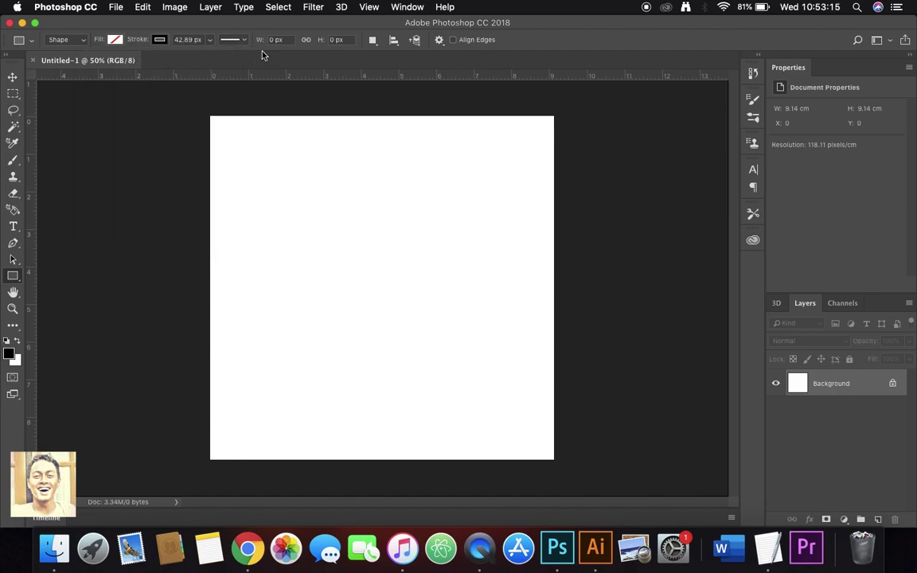
Set the stroke width to 10 px and draw a border rectangle of about 1077 × 1086 px around the whole canvas.
click(211, 40)
drag(210, 55, 197, 53)
text(10)
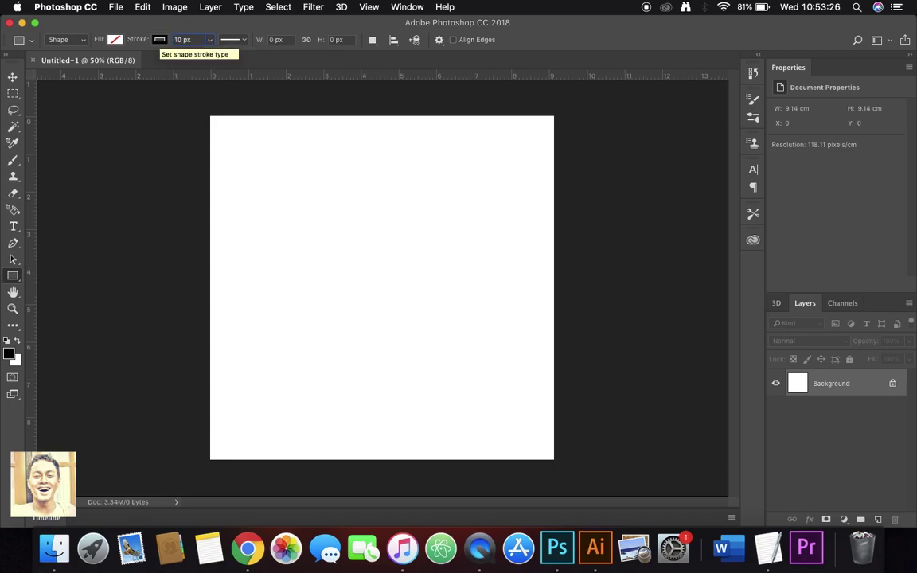
key(Return)
mouse_move(210, 116)
mouse_down()
mouse_move(415, 313)
mouse_move(523, 443)
mouse_move(553, 461)
mouse_up()
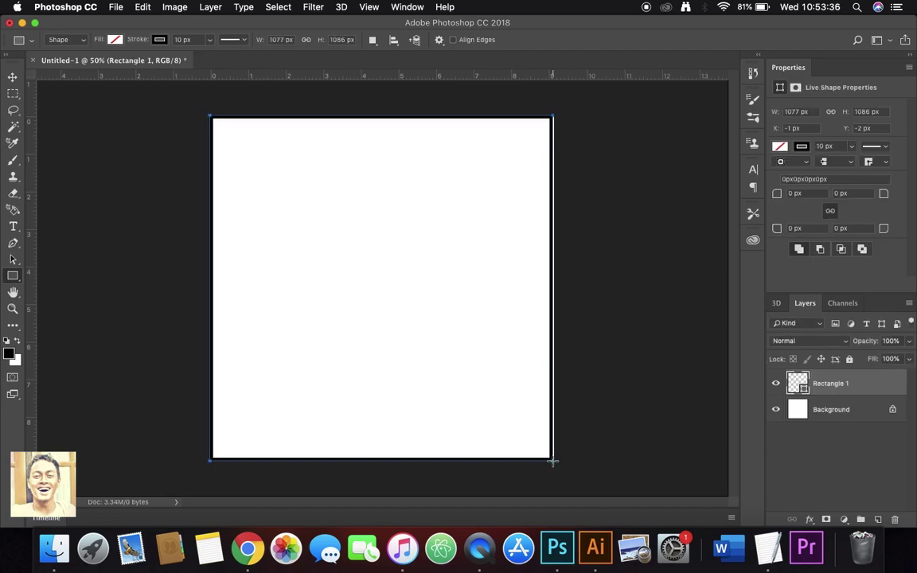
Widen the border rectangle to about 1081 px at the canvas's right edge and thicken its stroke to about 37.43 px.
click(12, 78)
click(554, 288)
drag(554, 288, 557, 288)
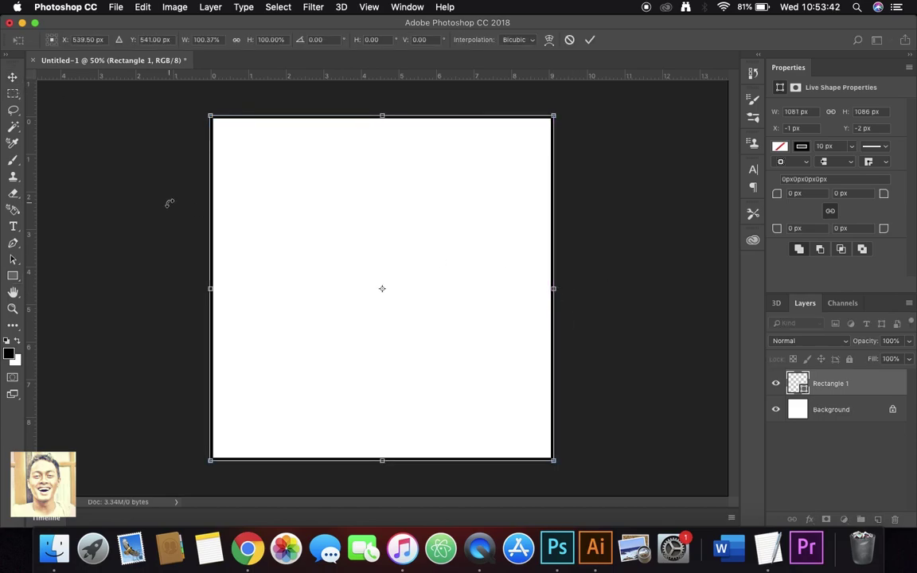
click(12, 77)
click(558, 197)
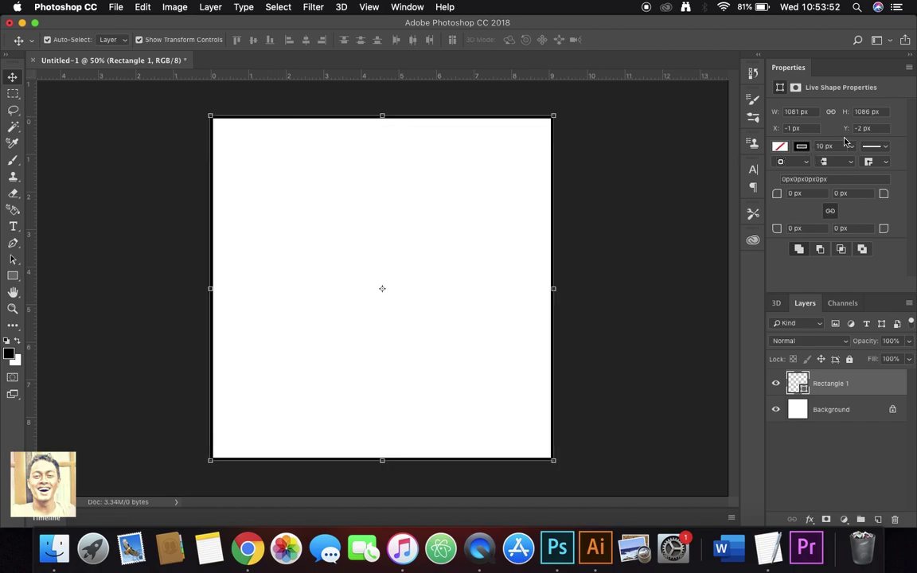
drag(848, 147, 858, 164)
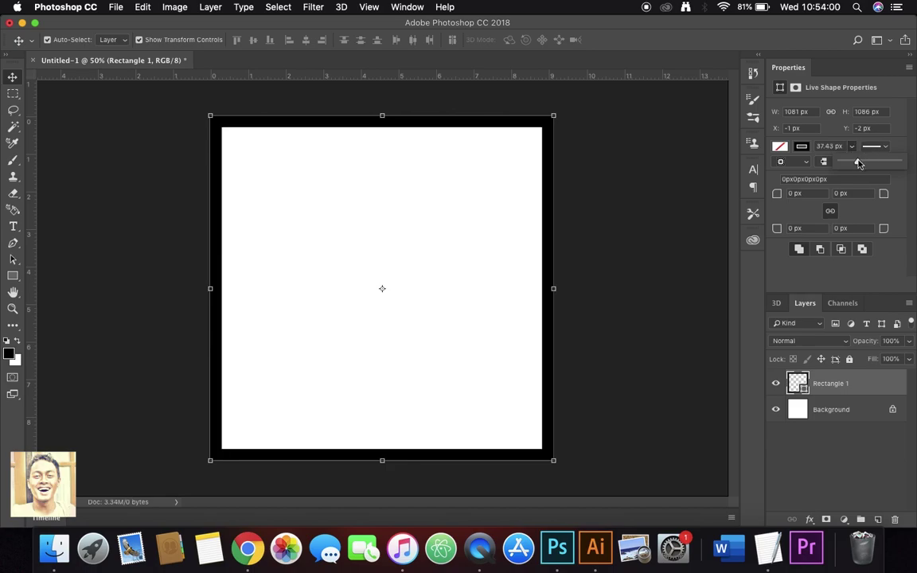
click(635, 175)
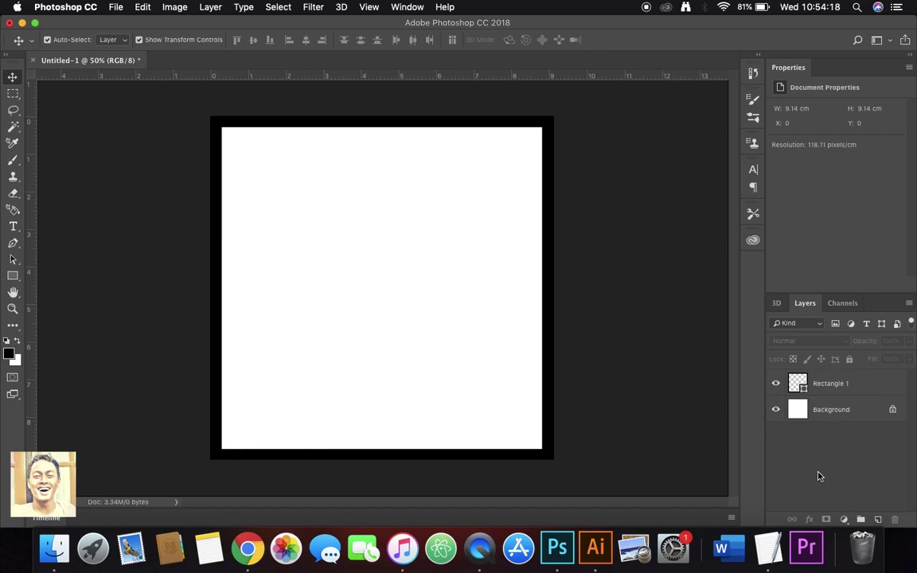
Add an empty layer directly above the Background layer and delete it, leaving no layer selected.
click(828, 409)
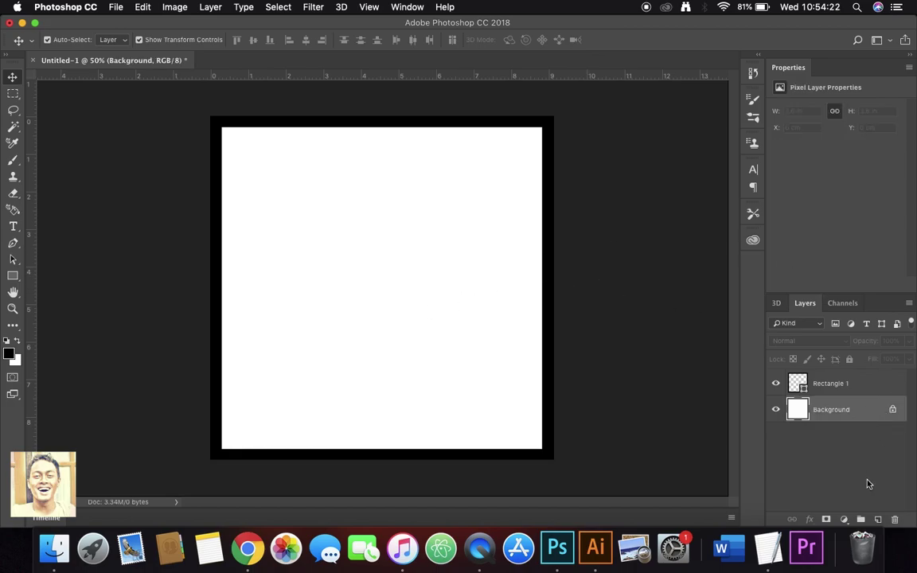
click(878, 520)
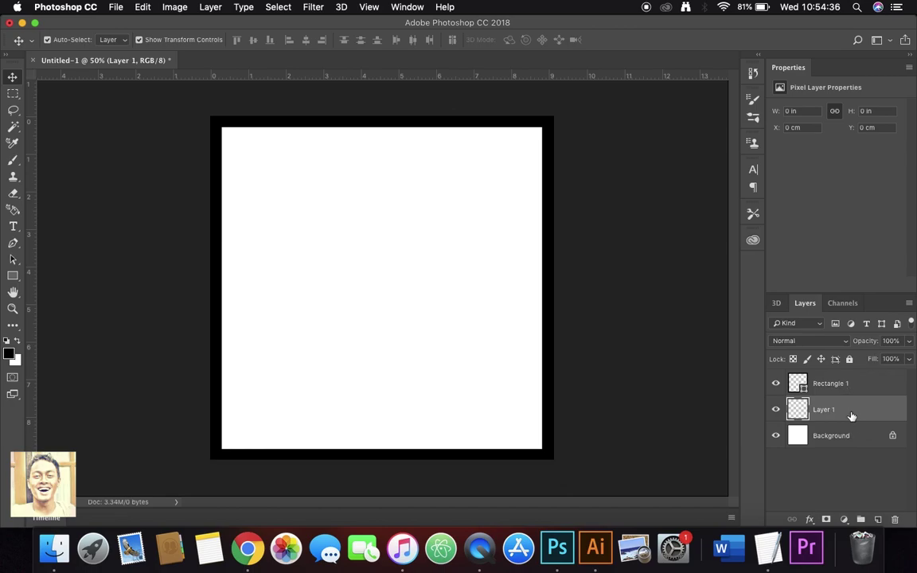
drag(852, 416, 895, 519)
click(845, 386)
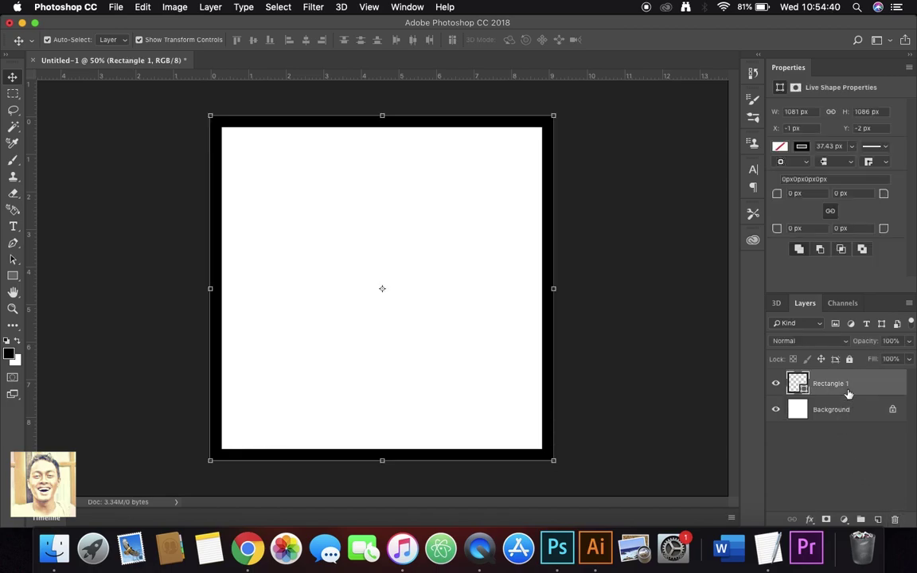
click(139, 131)
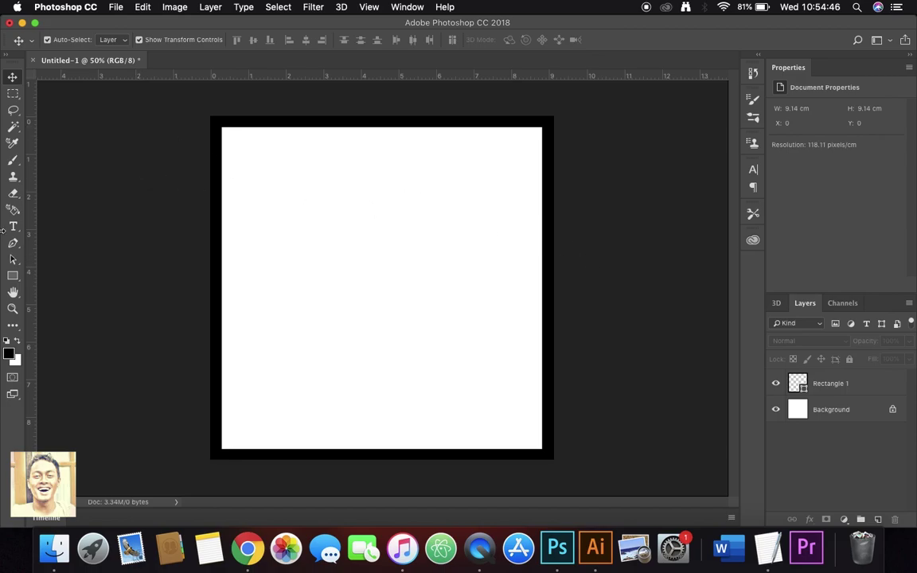
Set up the Rectangle tool with a red fill and no stroke.
click(15, 278)
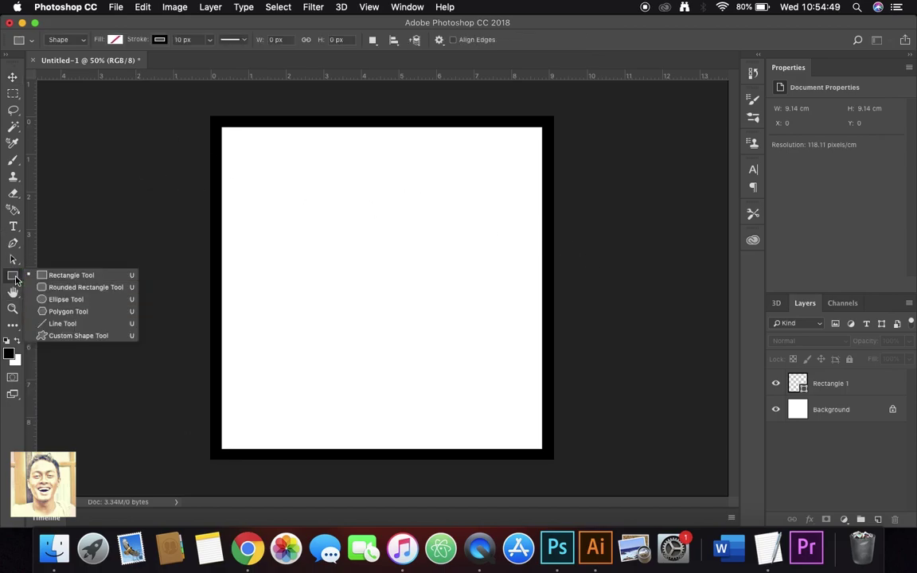
click(58, 277)
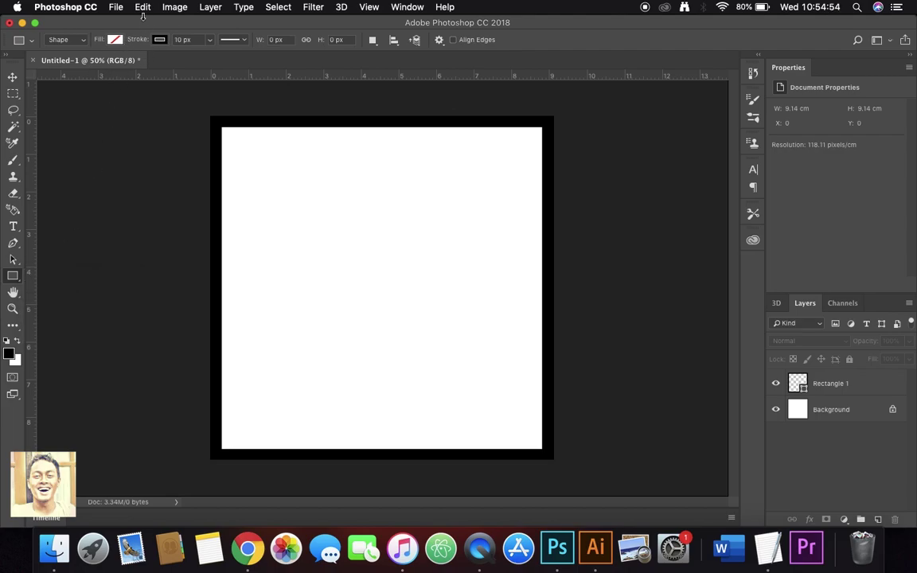
click(115, 40)
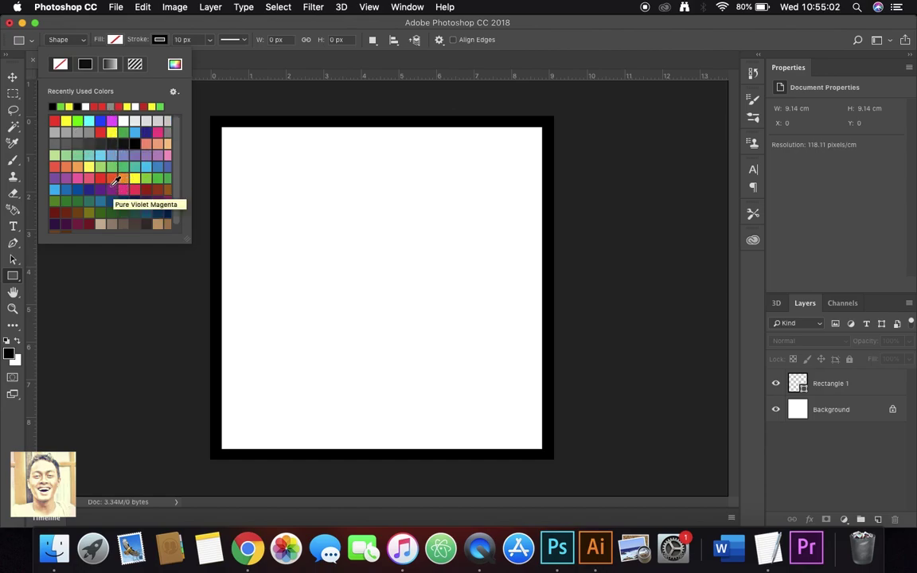
click(98, 104)
click(159, 40)
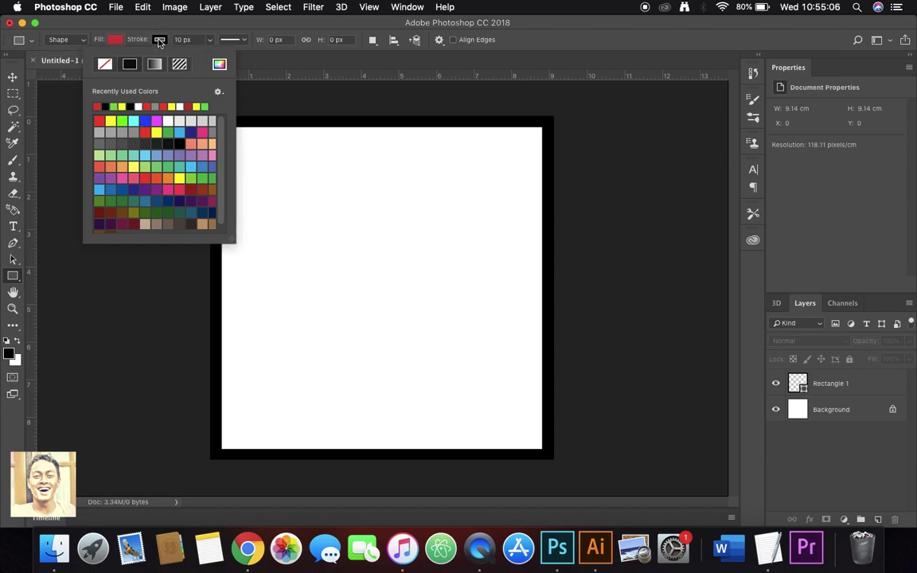
click(104, 65)
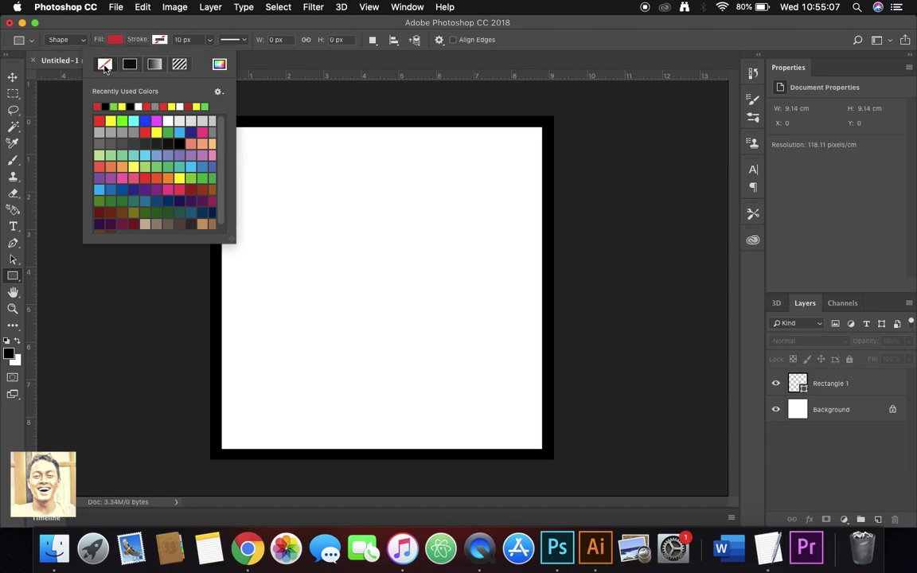
Draw a red bar about 872 × 132 px near the top of the white area and centre it between the border's sides.
click(191, 23)
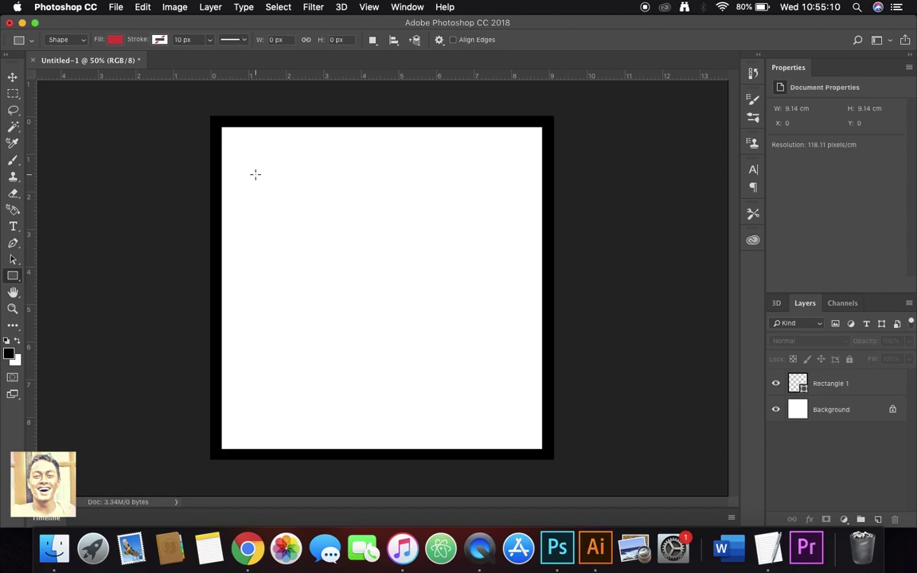
drag(246, 154, 475, 229)
drag(509, 212, 524, 195)
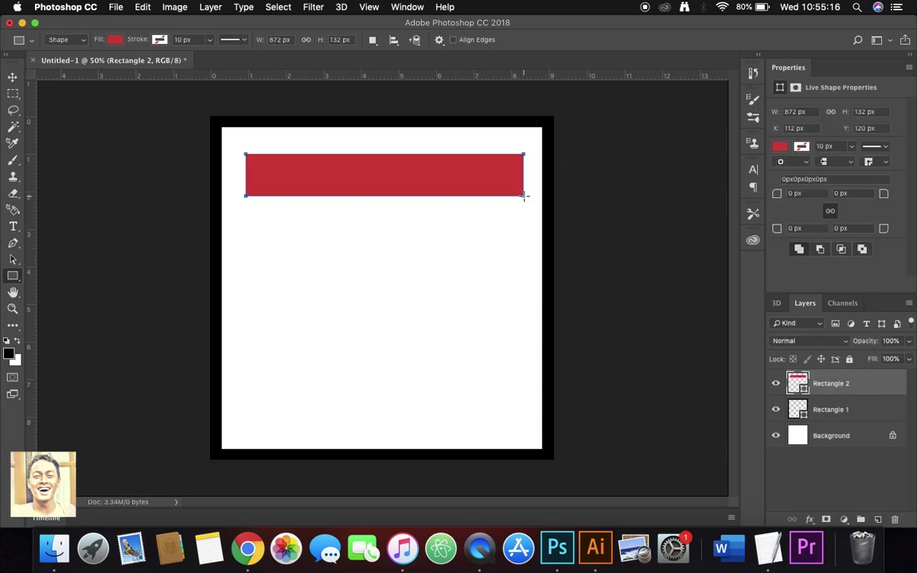
click(12, 77)
drag(423, 183, 421, 184)
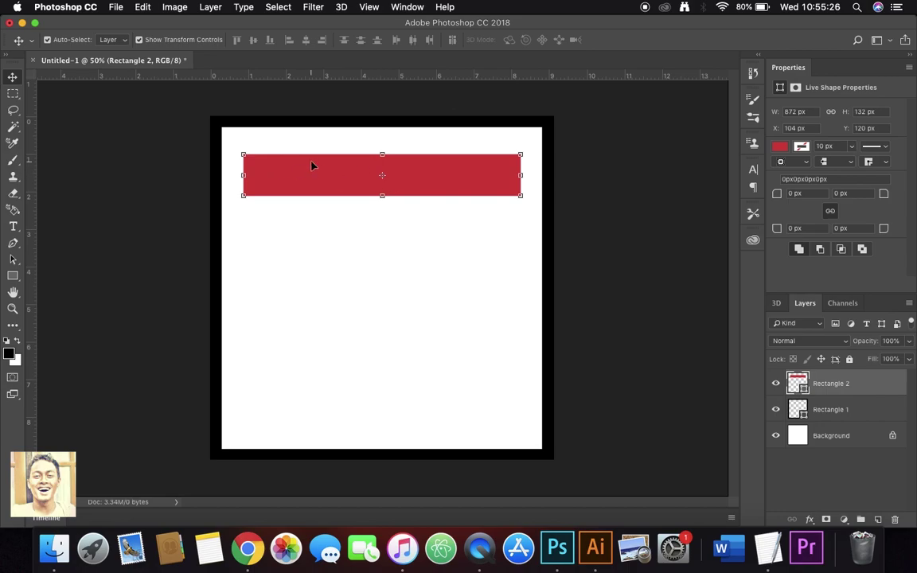
Duplicate the red bar, place the copy directly beneath it, and fill the copy with yellow.
click(448, 188)
key(super+j)
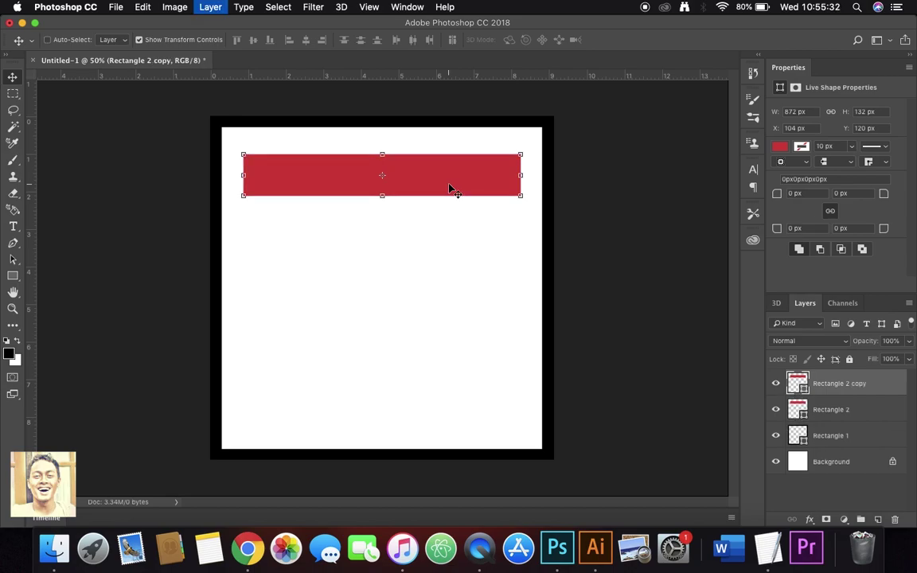
drag(448, 186, 448, 228)
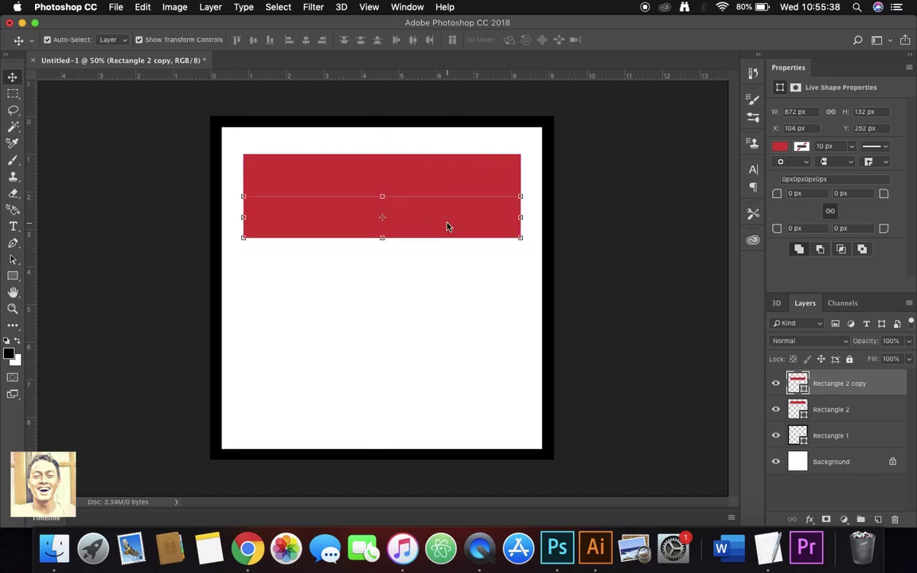
click(780, 147)
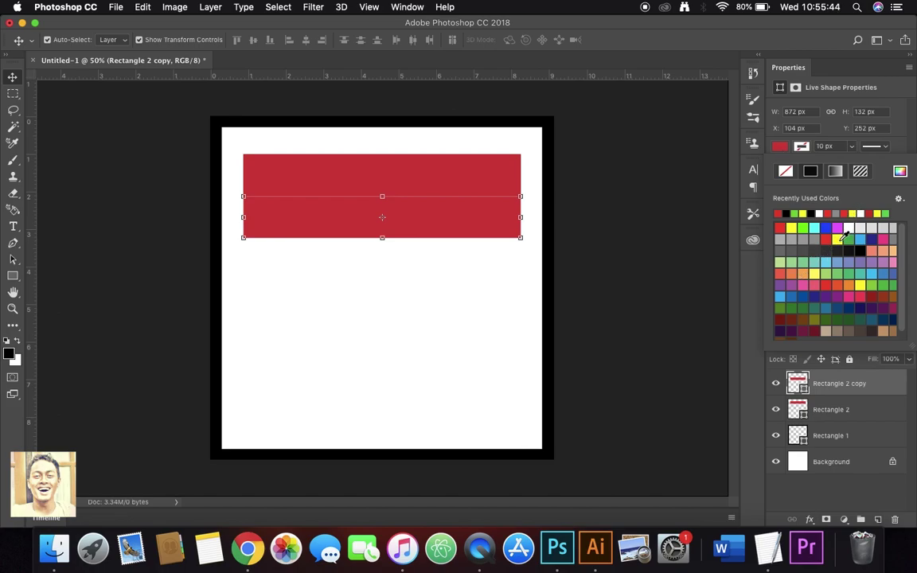
click(838, 240)
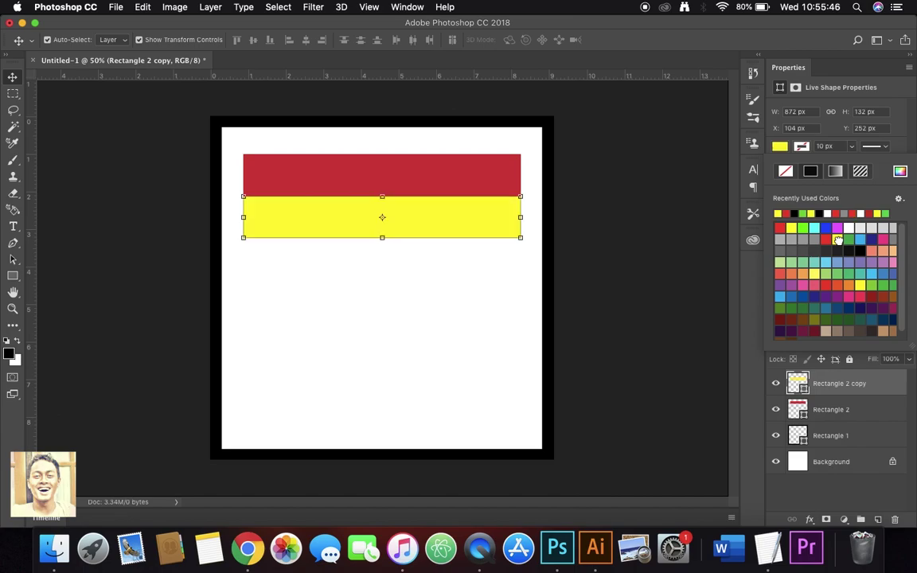
click(134, 136)
Duplicate the yellow bar, place the copy directly below it, fill the copy with bright green, and deselect all layers.
click(466, 220)
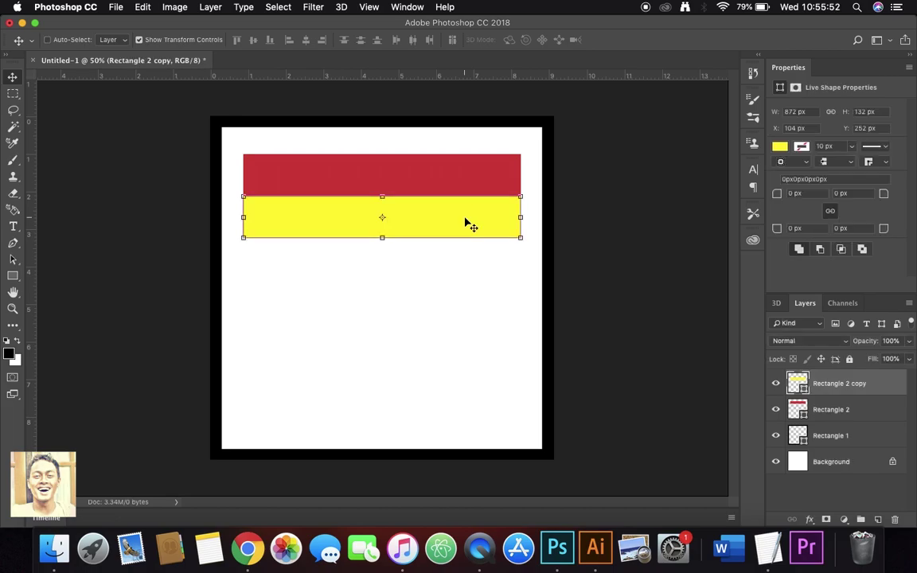
key(super+j)
drag(467, 221, 467, 264)
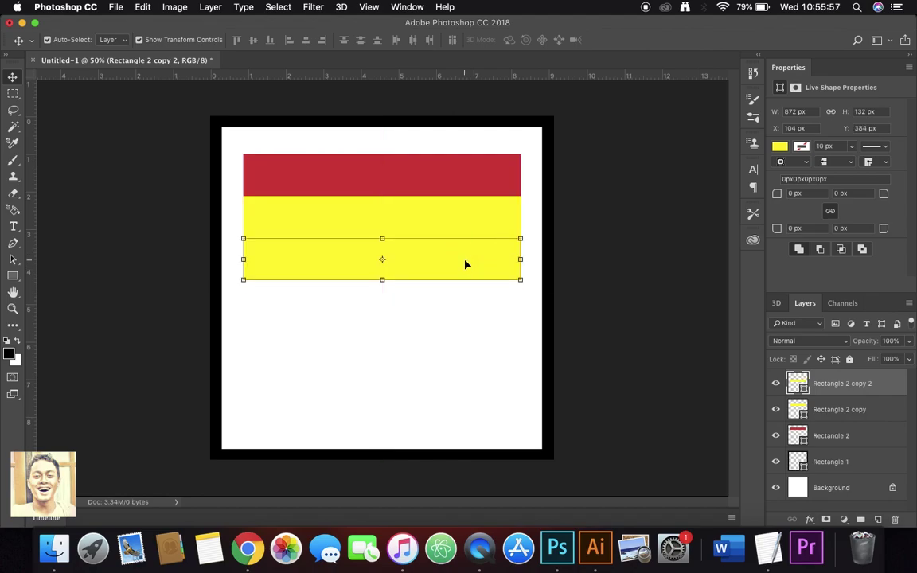
click(780, 147)
click(803, 228)
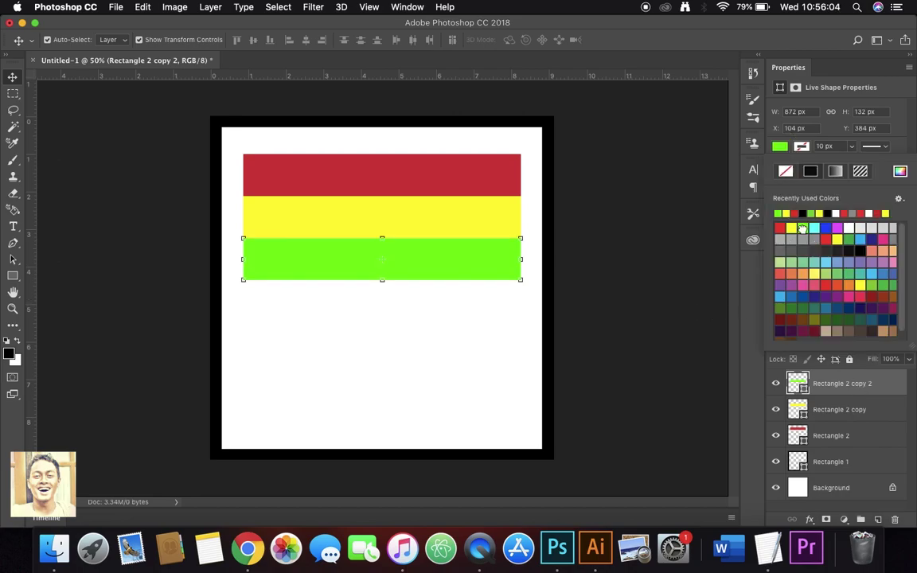
click(64, 88)
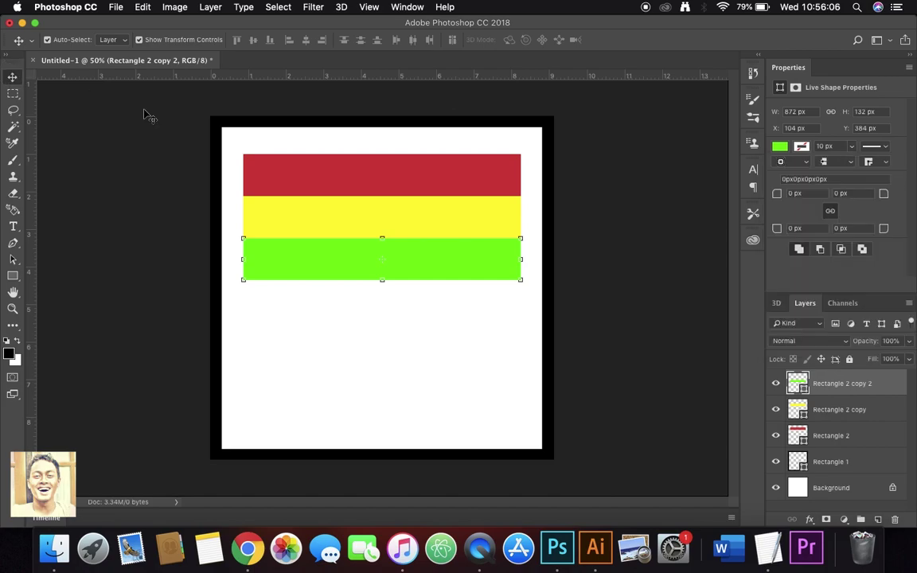
click(405, 315)
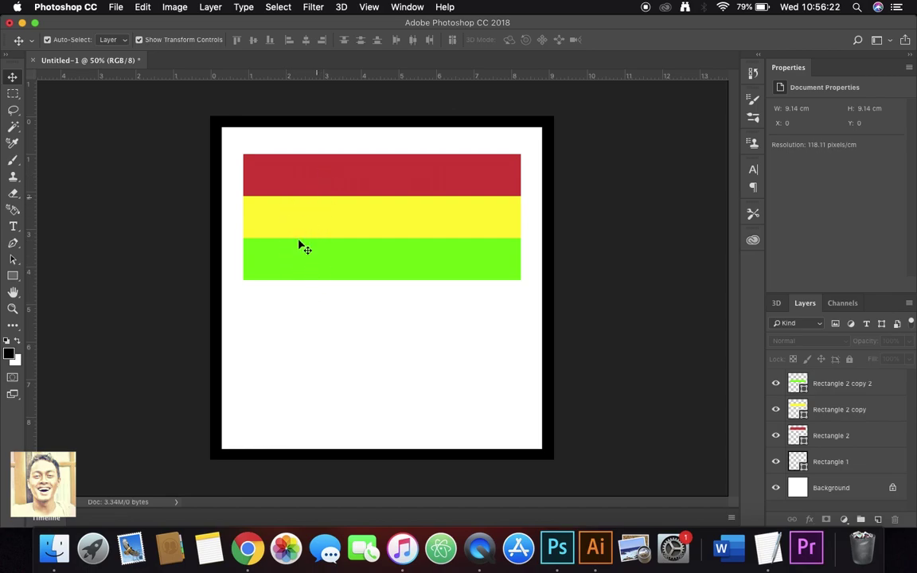
Stretch the red, yellow and green bars together downward to a total height of about 856 px, apply the transformation and deselect them.
click(382, 188)
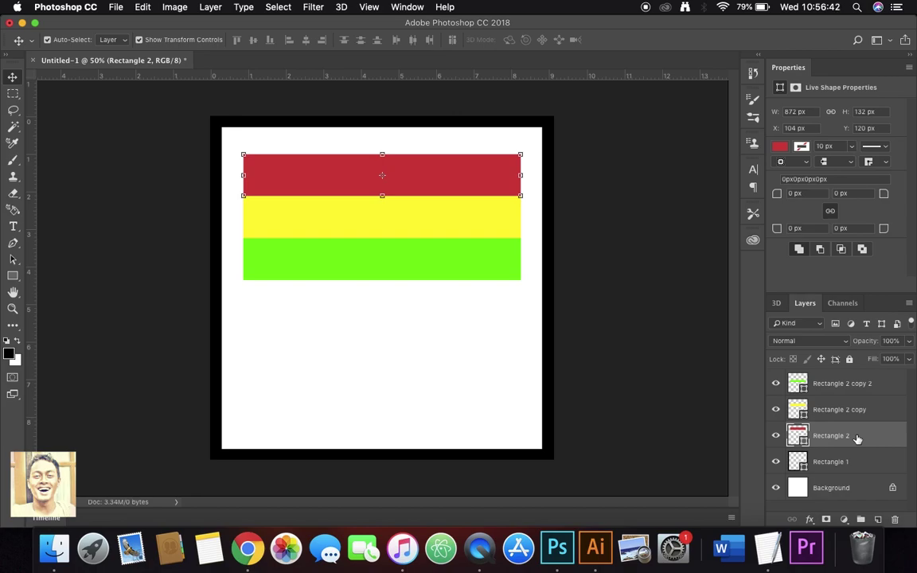
shift+click(879, 384)
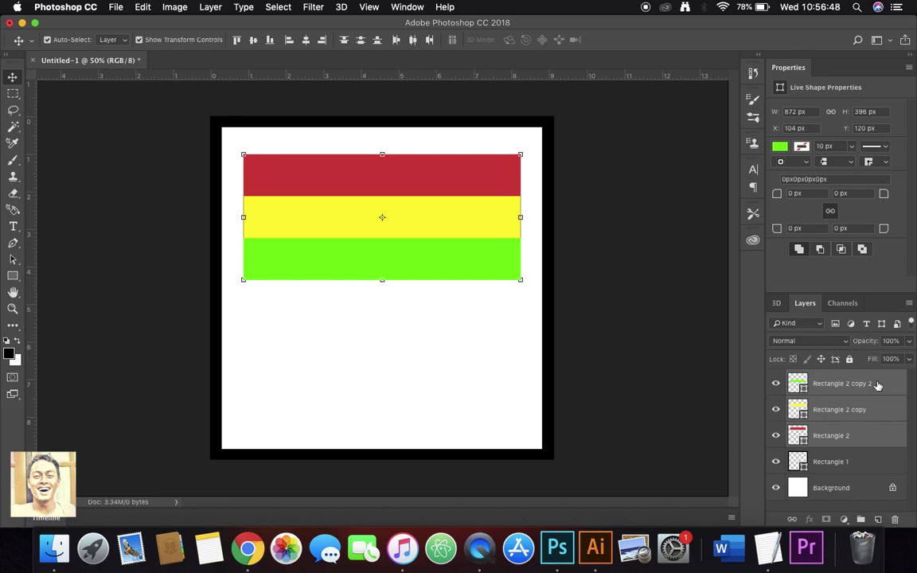
drag(382, 281, 382, 427)
click(13, 77)
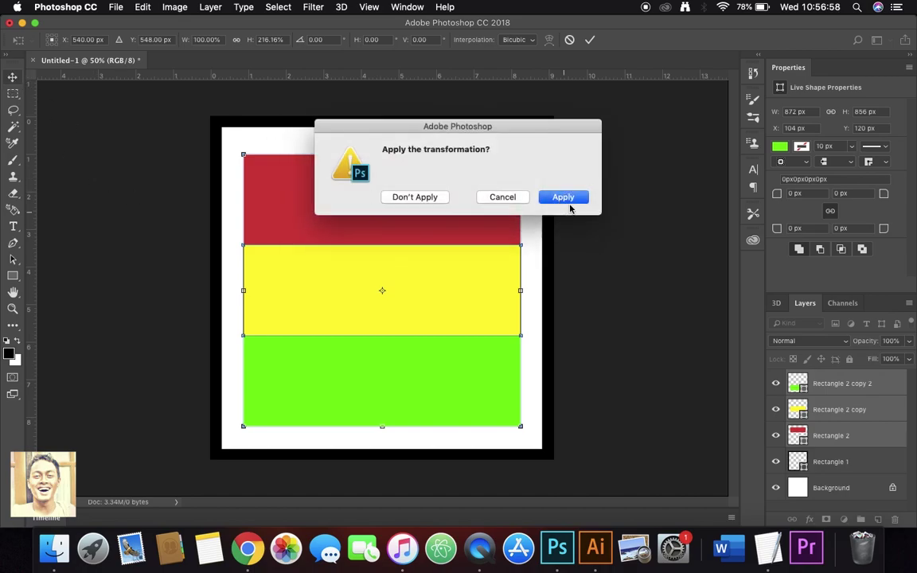
click(563, 199)
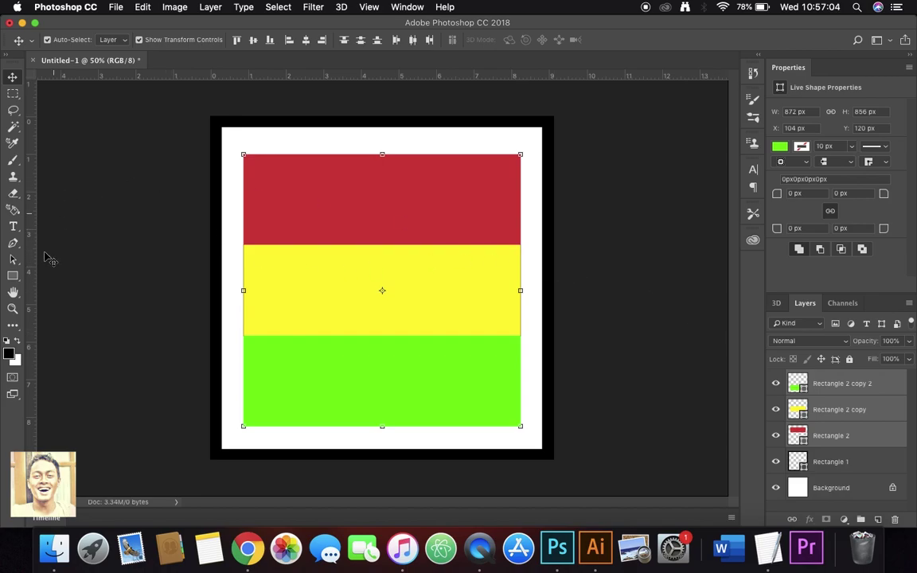
click(70, 233)
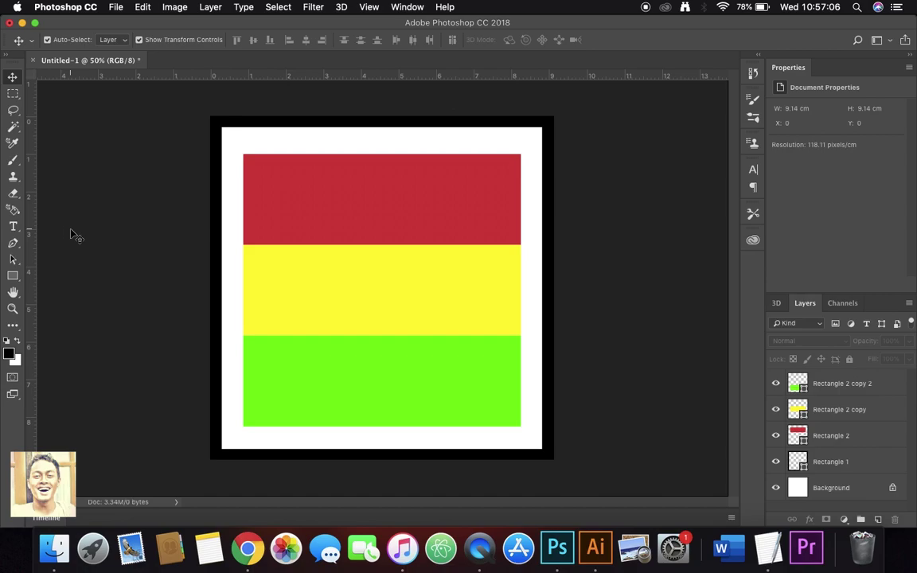
Add a paragraph text box across the red and yellow bars containing the text THANK YOU.
click(14, 227)
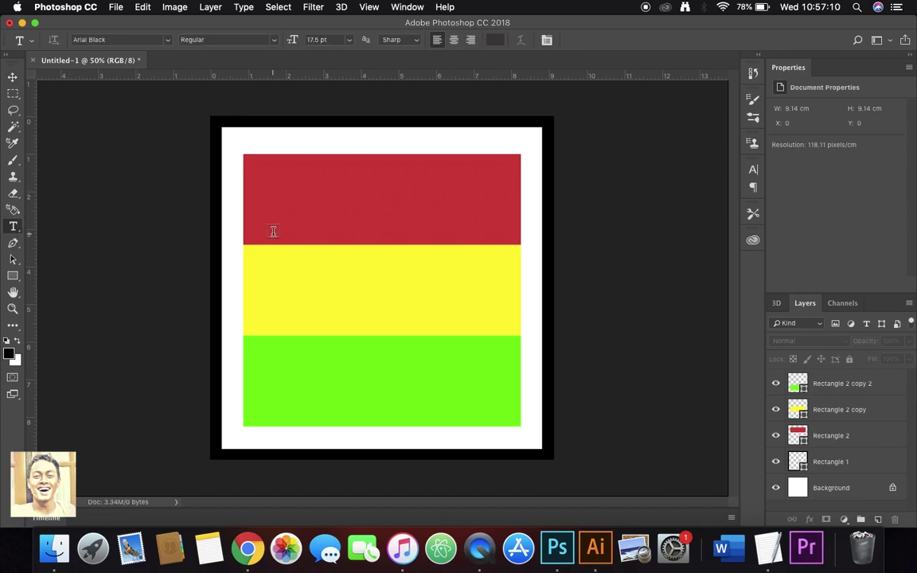
click(271, 188)
drag(271, 188, 511, 319)
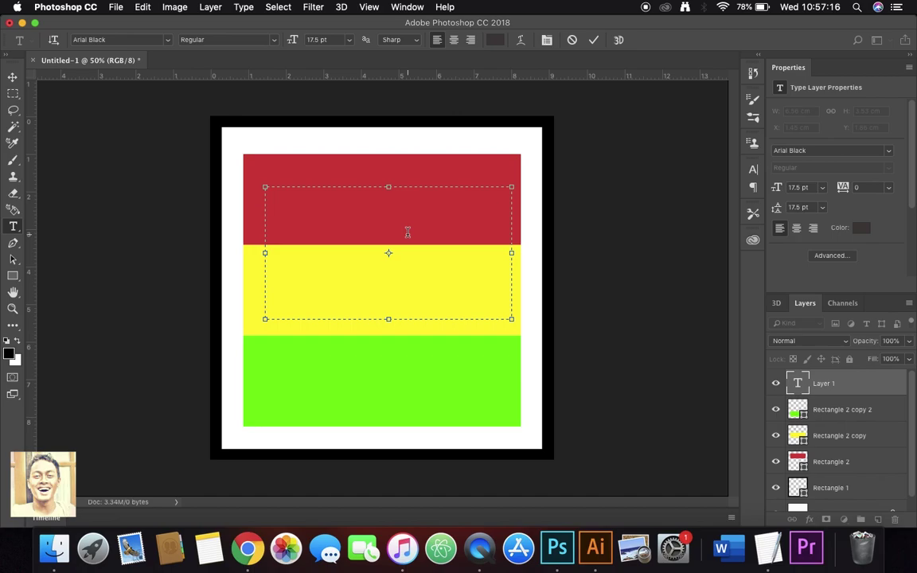
text(Tha)
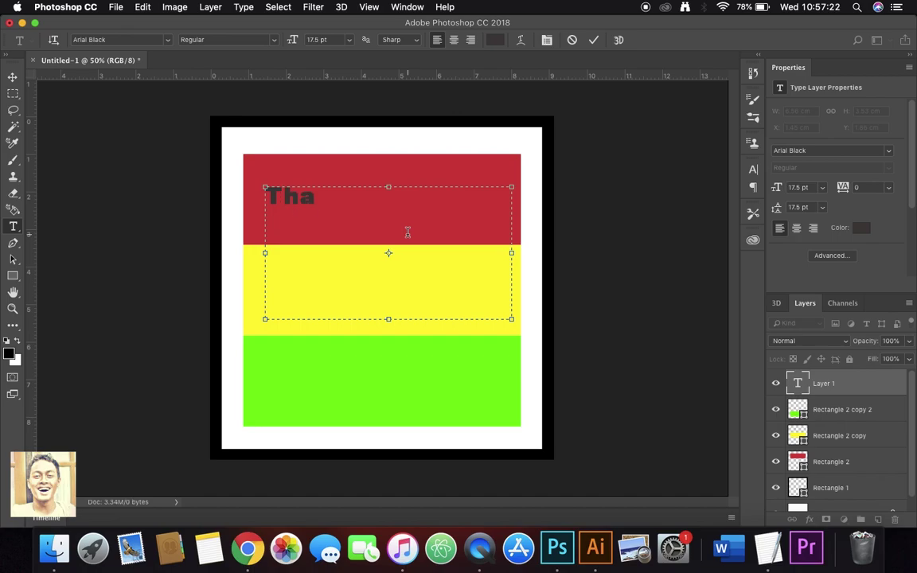
key(BackSpace)
key(BackSpace)
text(HANK YOU)
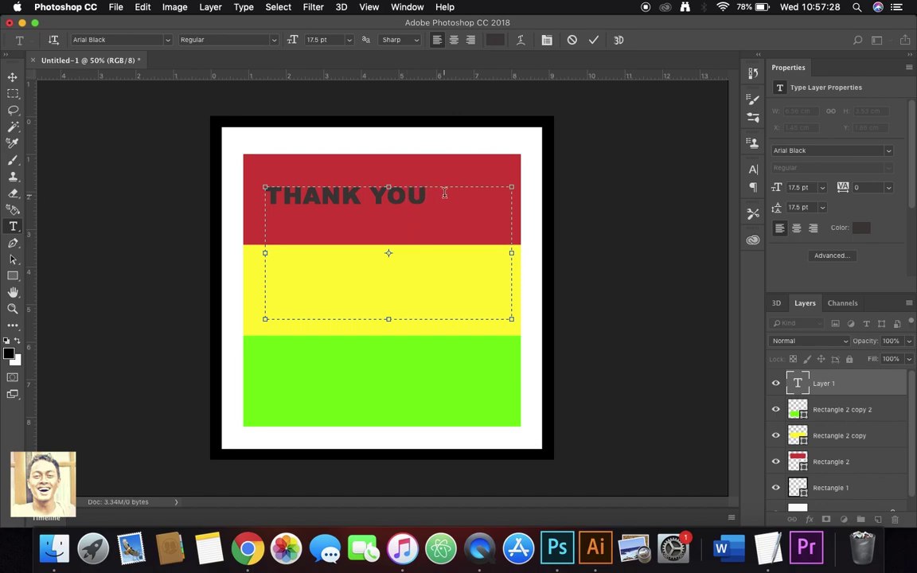
Format the THANK YOU text in Arial Black, centre-aligned and white (#ffffff).
drag(429, 201, 263, 182)
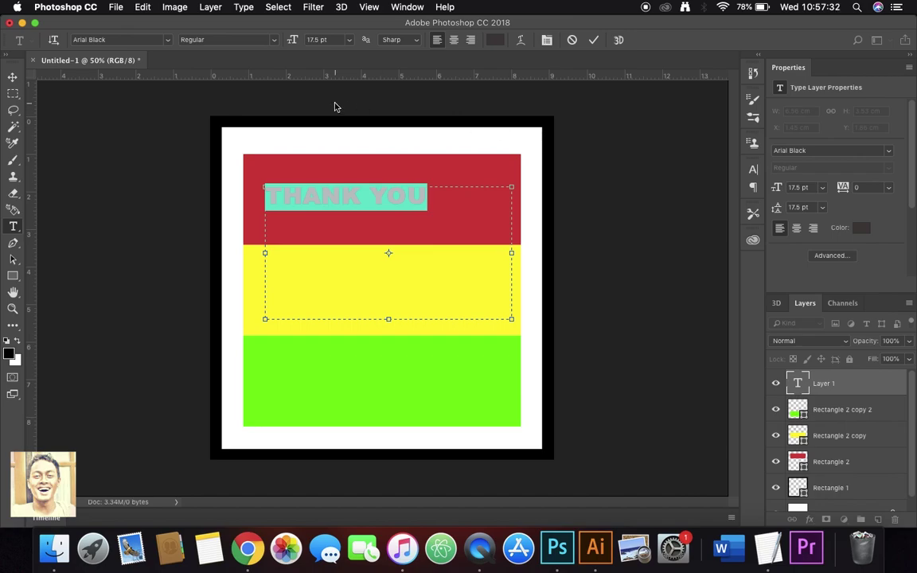
click(169, 41)
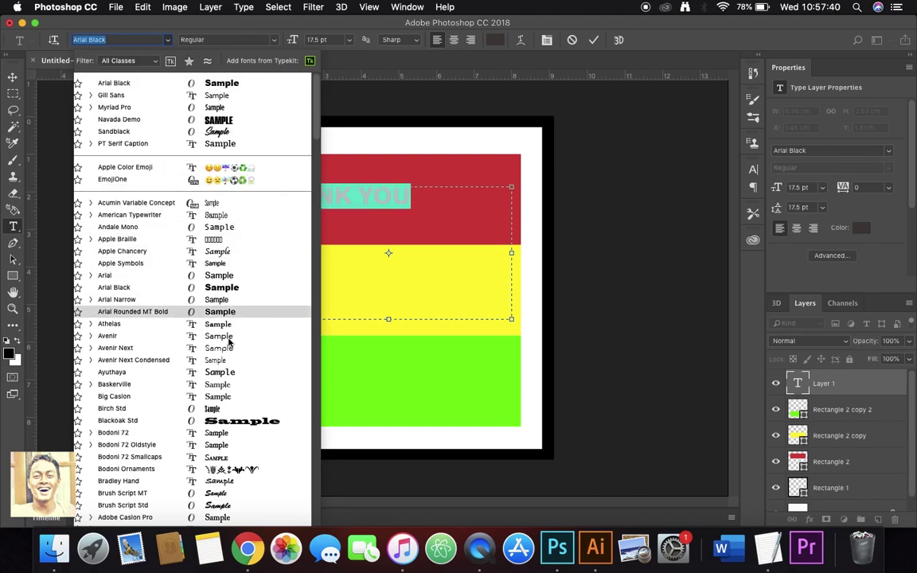
click(227, 84)
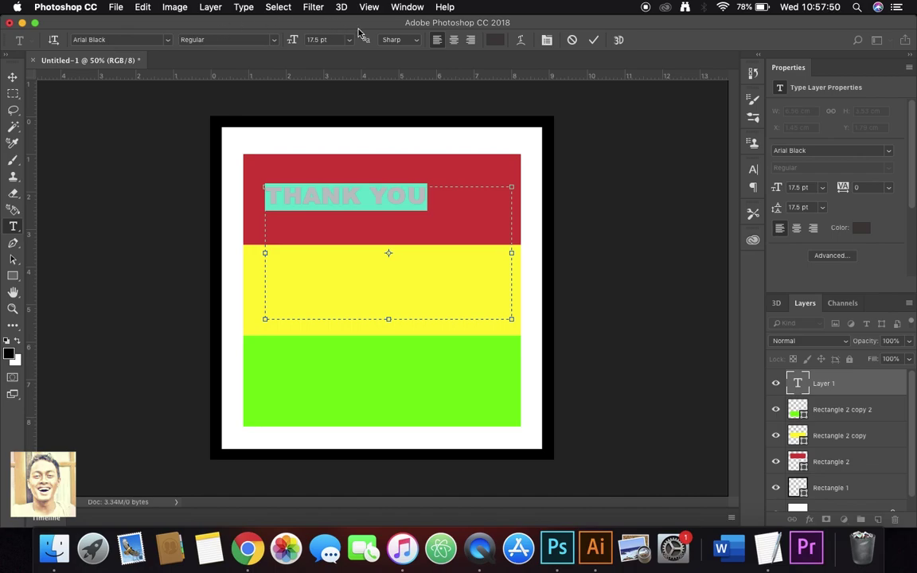
click(453, 40)
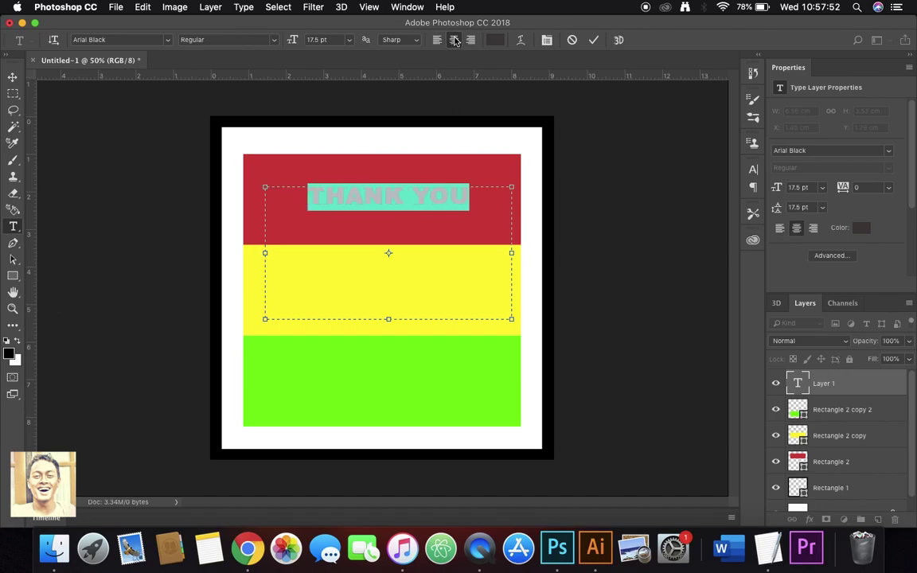
click(492, 40)
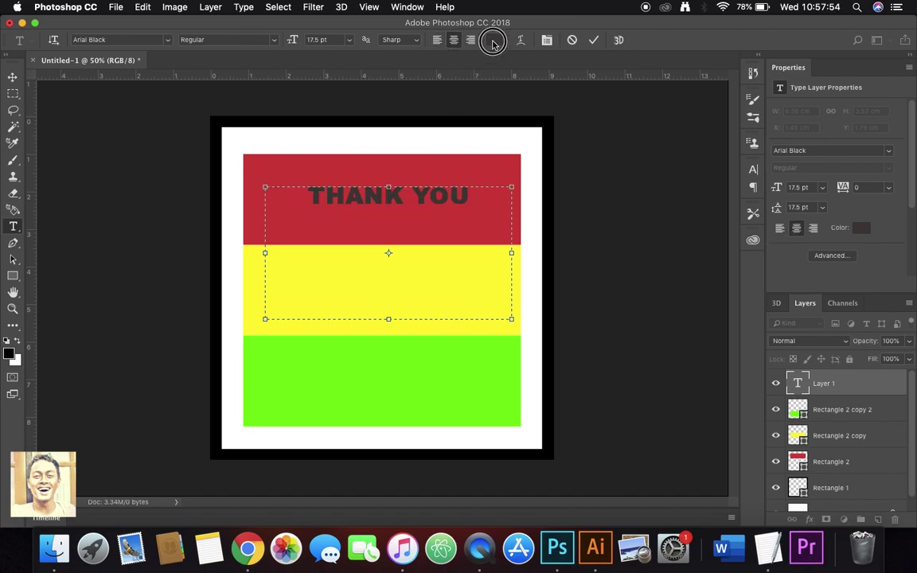
drag(536, 248, 517, 237)
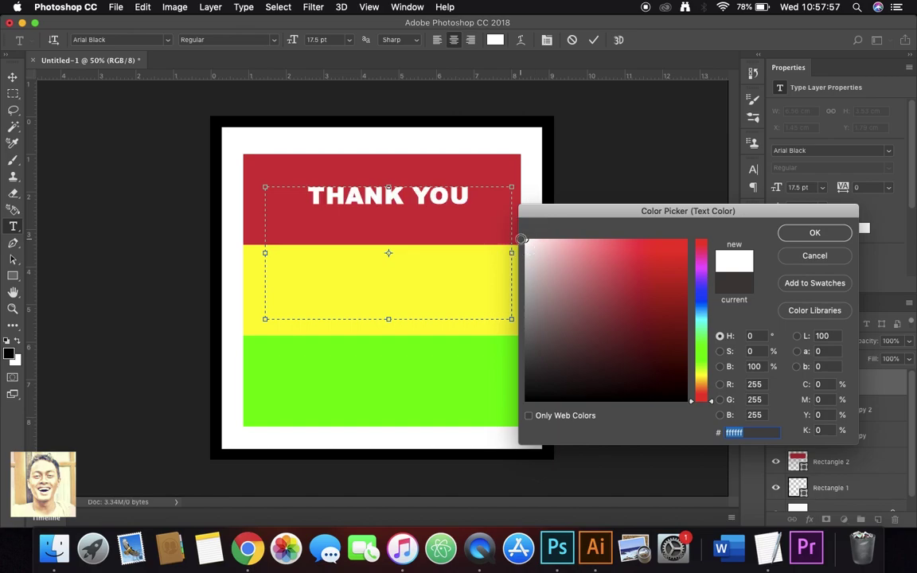
click(801, 235)
Shorten the text box to about 0.75 cm high, move THANK YOU to the middle of the yellow bar, and deselect it.
drag(389, 320, 389, 214)
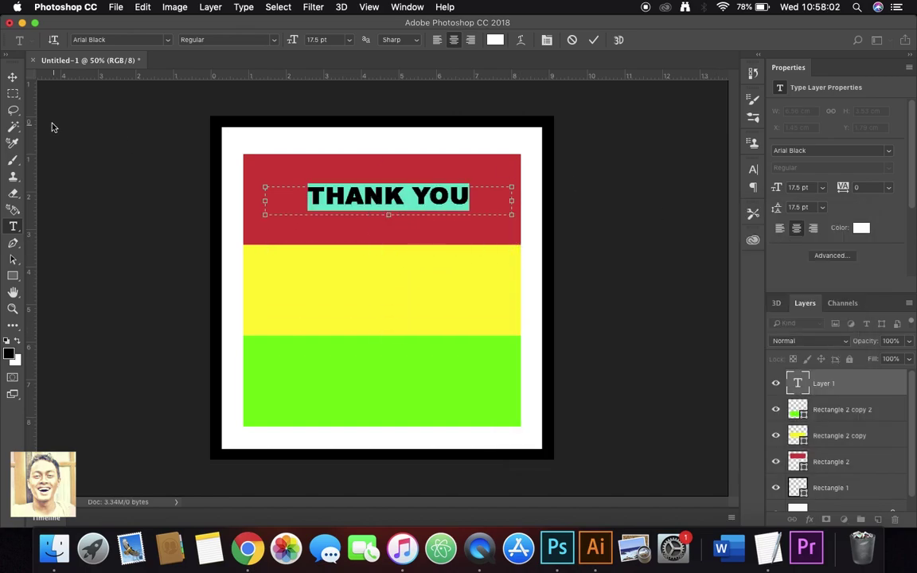
click(14, 79)
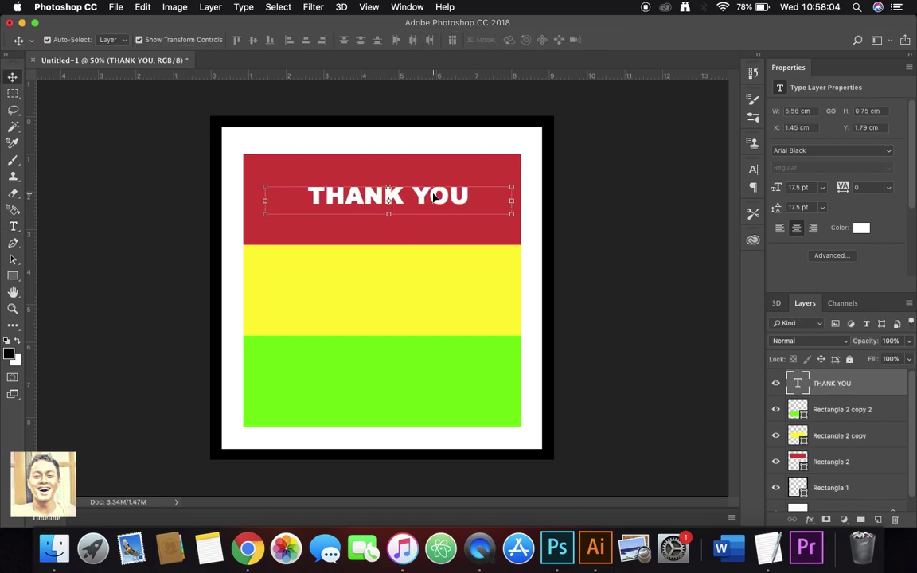
drag(435, 196, 431, 294)
click(624, 230)
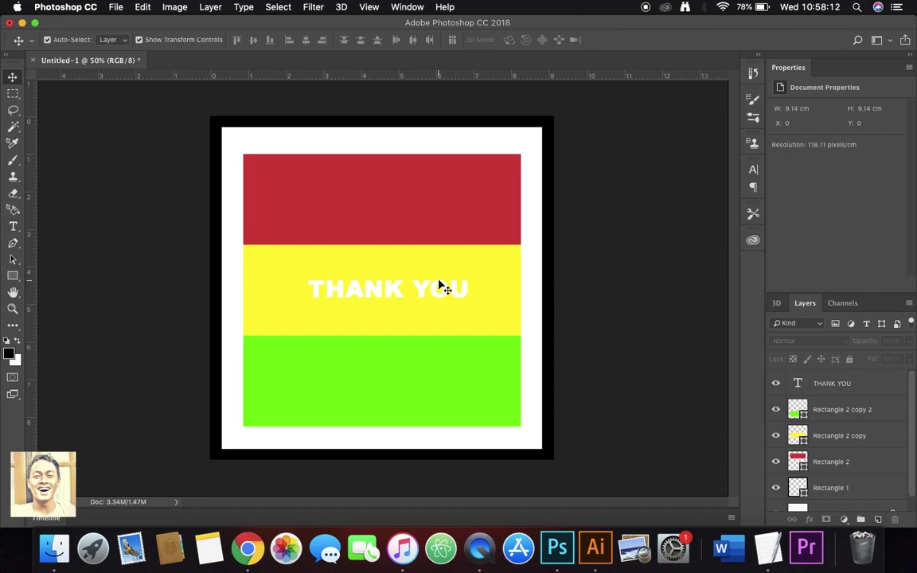
Open the THANK YOU text layer for editing with all its characters selected.
double_click(797, 383)
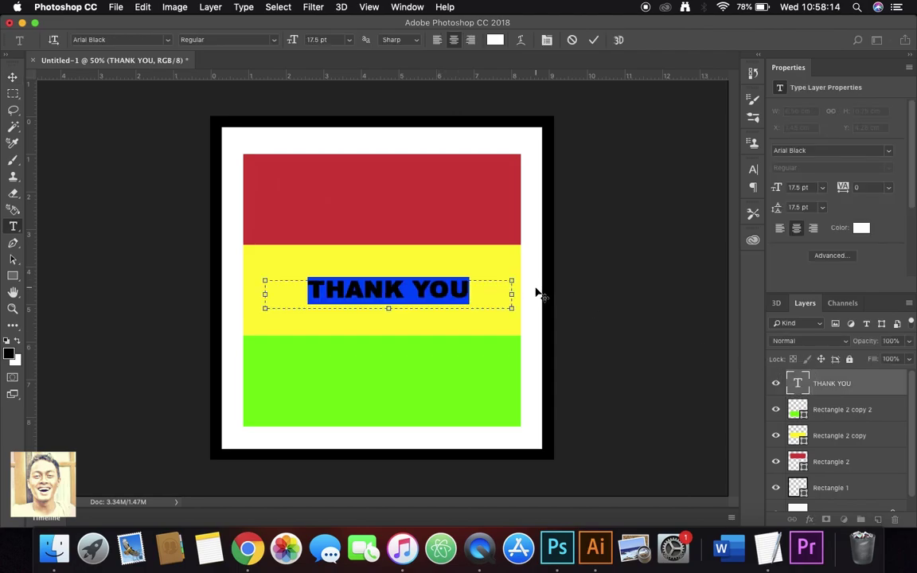